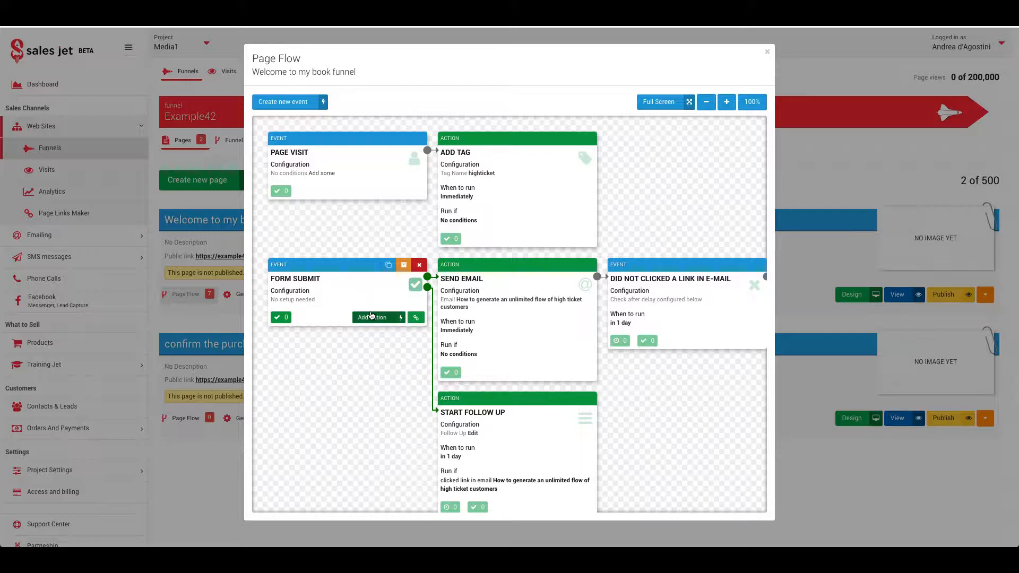
Step: Add an action after Form Submit in the page flow and bring up the action picker
left_click(372, 317)
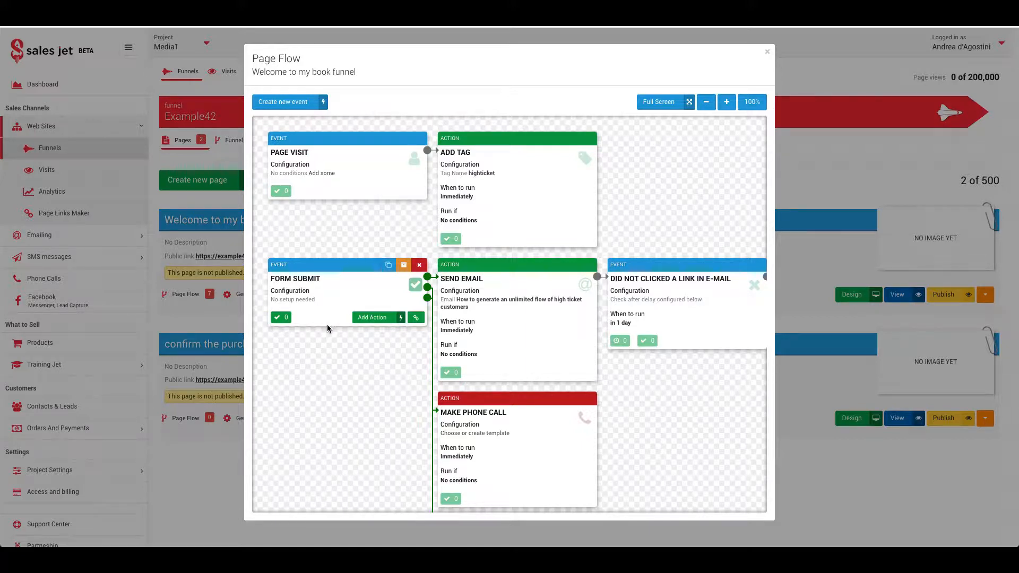
left_click(372, 317)
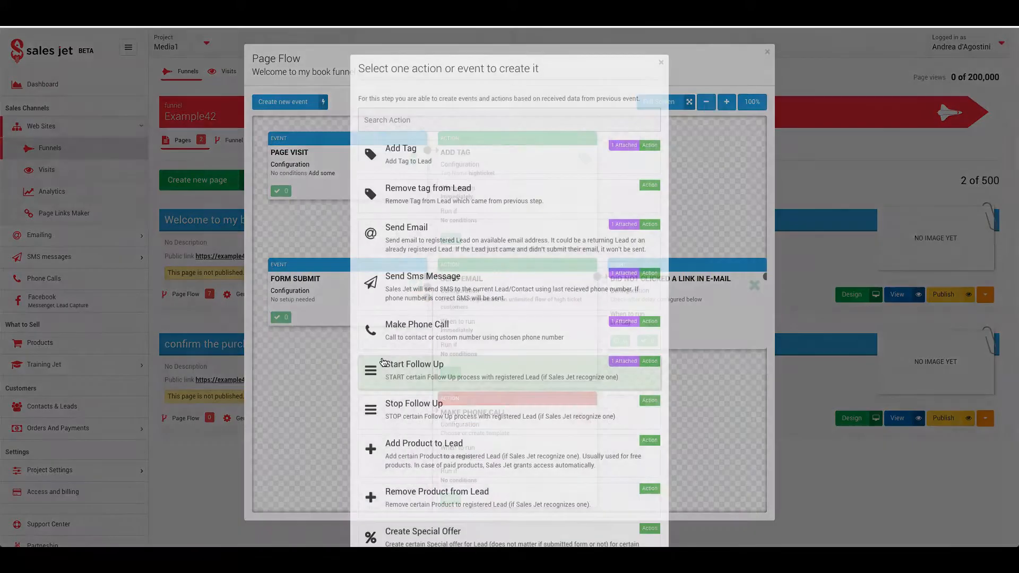
Step: Choose Make Phone Call, name the template 'welcome call' and enable Record Call
left_click(392, 284)
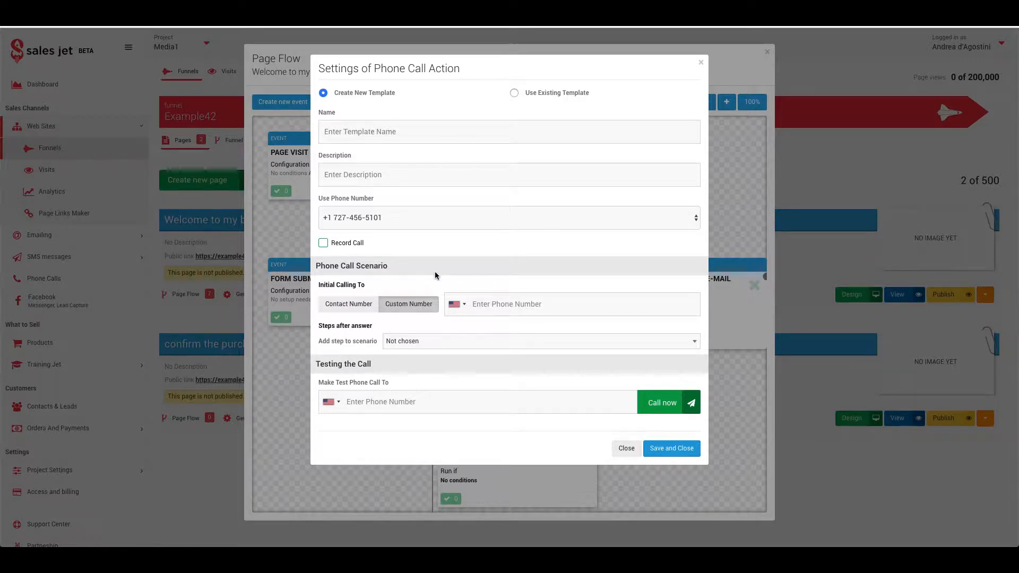
left_click(358, 132)
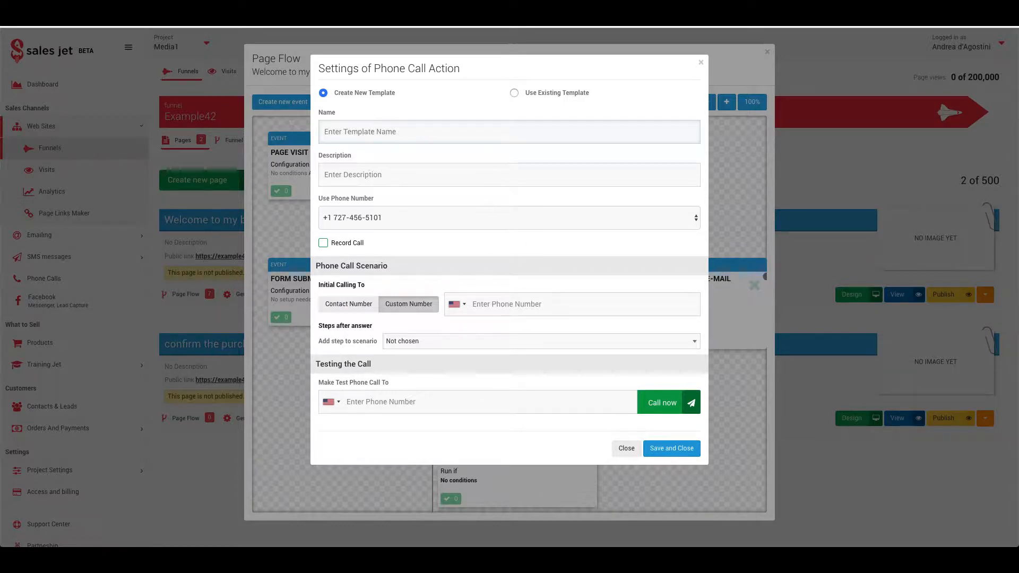
type("welcome call")
left_click(323, 243)
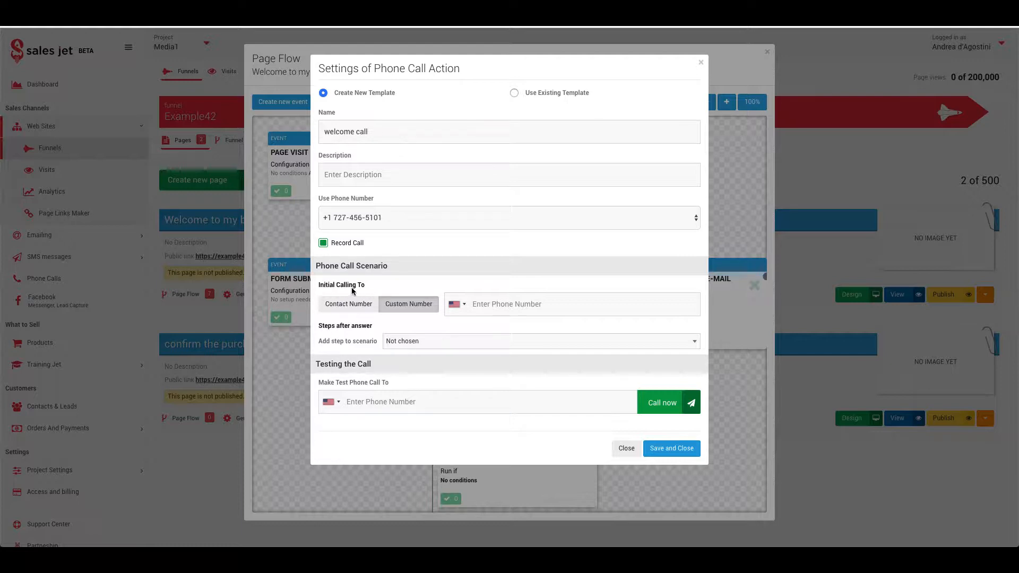
Step: Set the call to dial a custom number first, using the account's number as caller
left_click(340, 304)
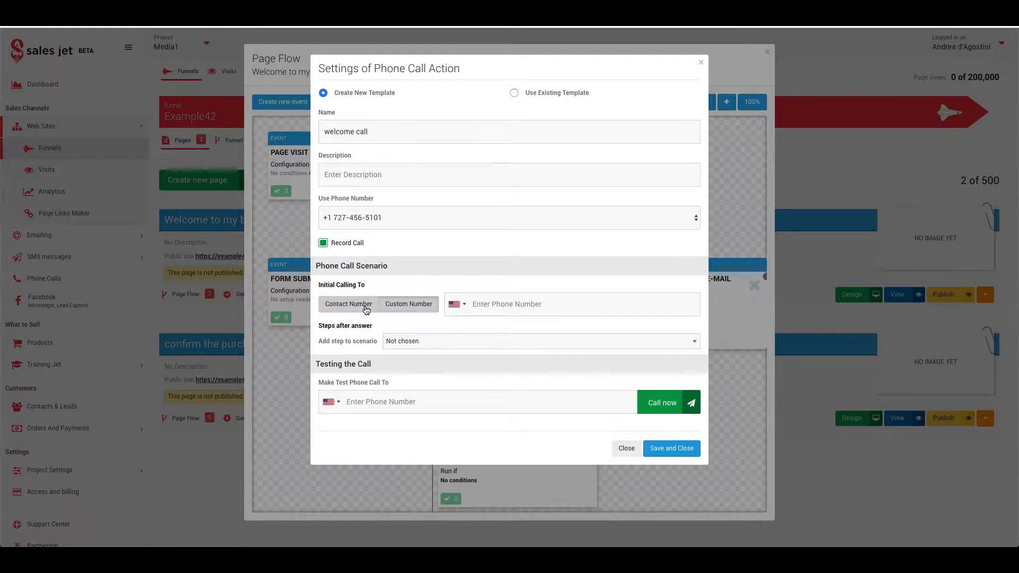
left_click(409, 305)
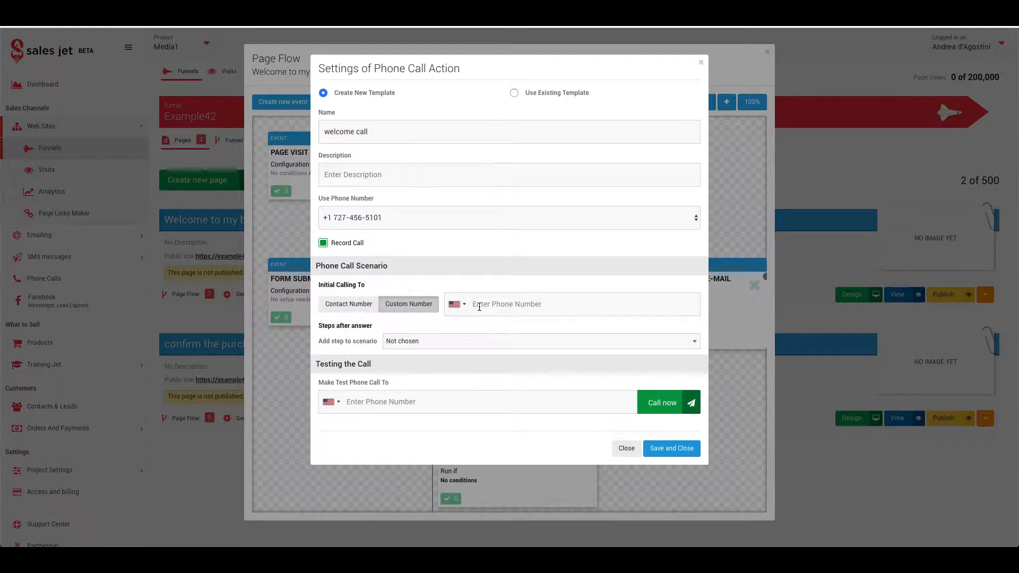
left_click(480, 306)
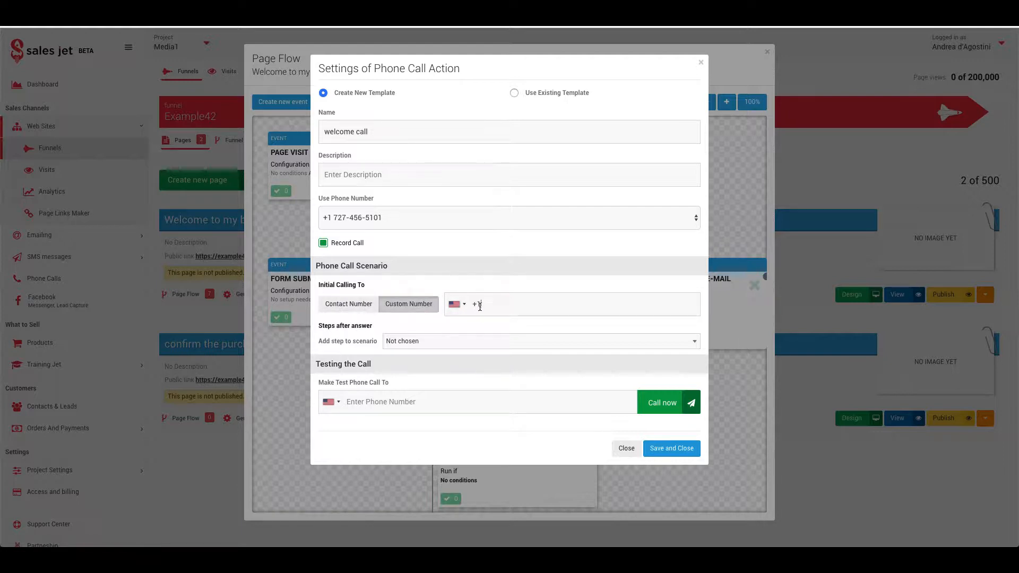
left_click(388, 217)
left_click(341, 217)
left_click(506, 311)
left_click(400, 343)
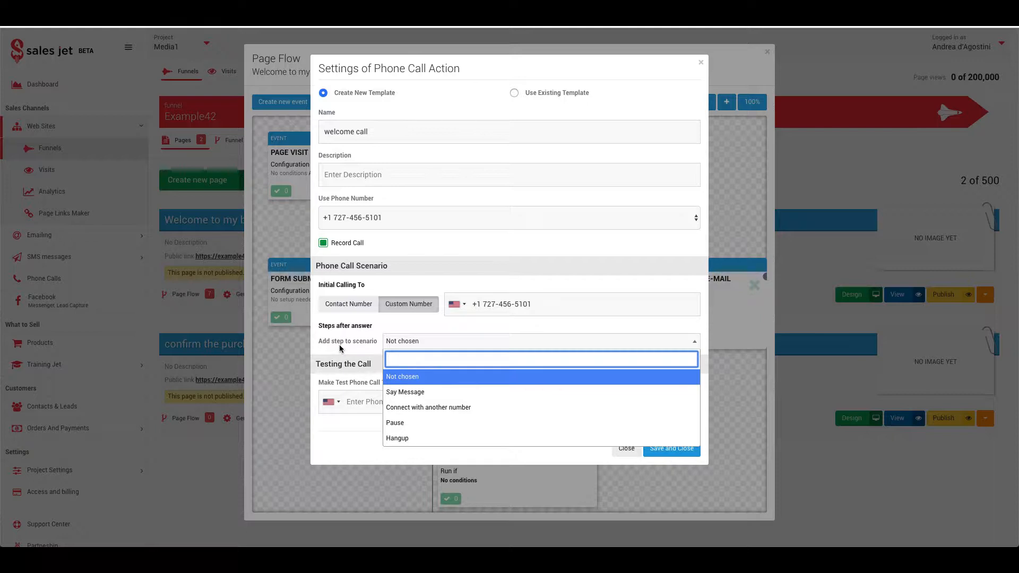
Step: Add a Say Message step opening with 'Hi' and the #Contact | First Name# variable
left_click(403, 394)
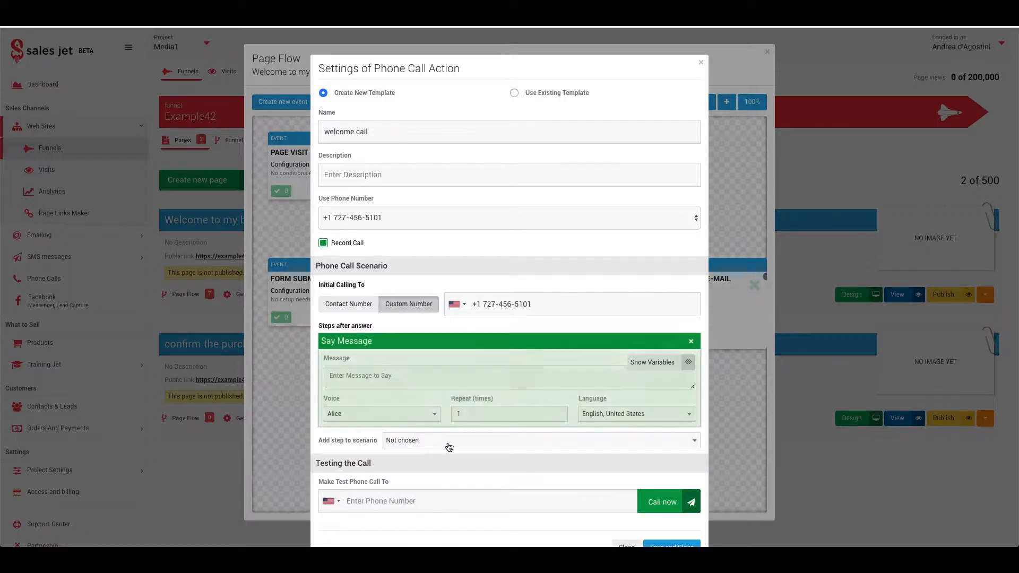
left_click(376, 381)
type("Hi")
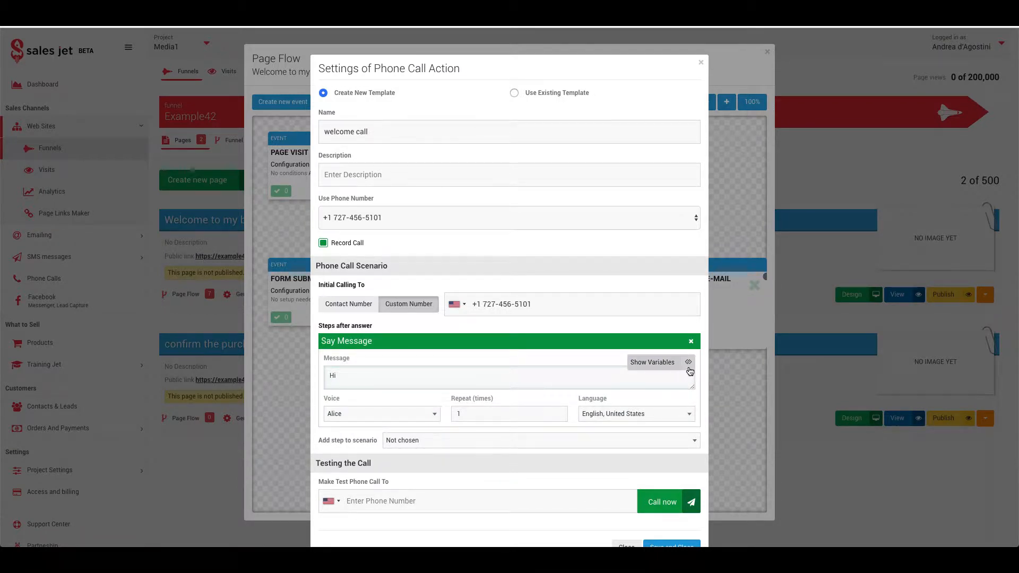
left_click(658, 364)
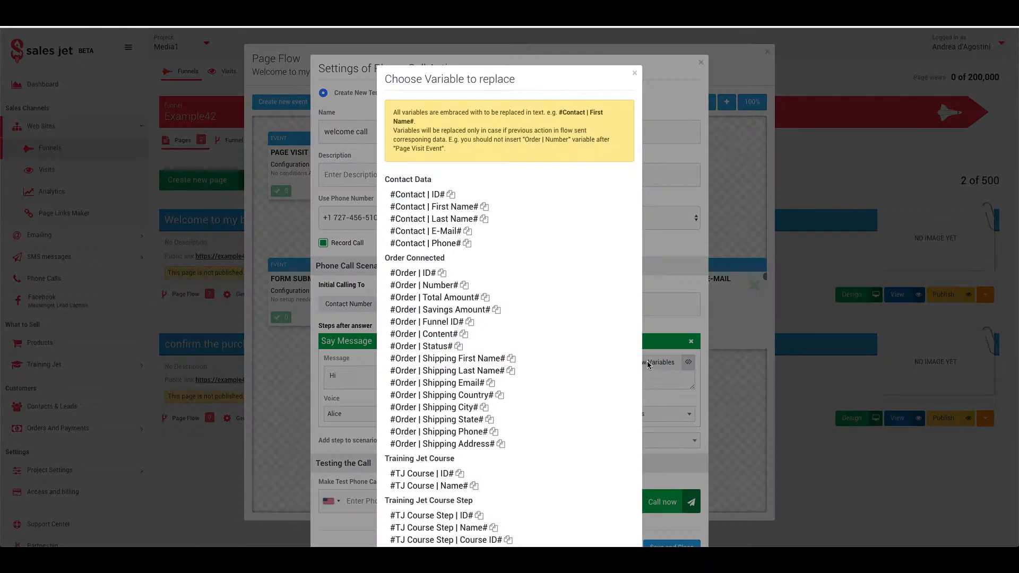
left_click(485, 206)
left_click(635, 74)
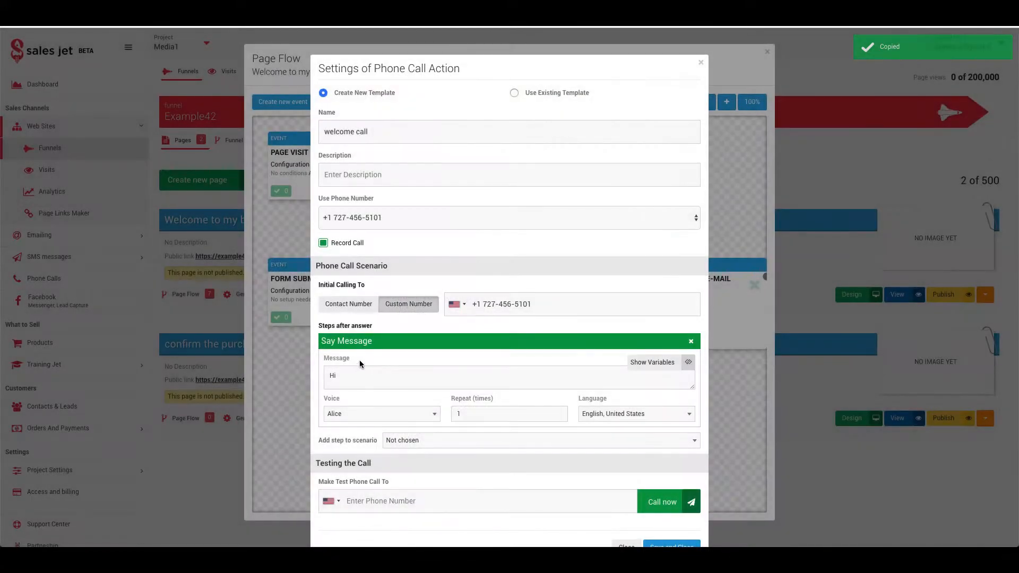
key("ctrl+v")
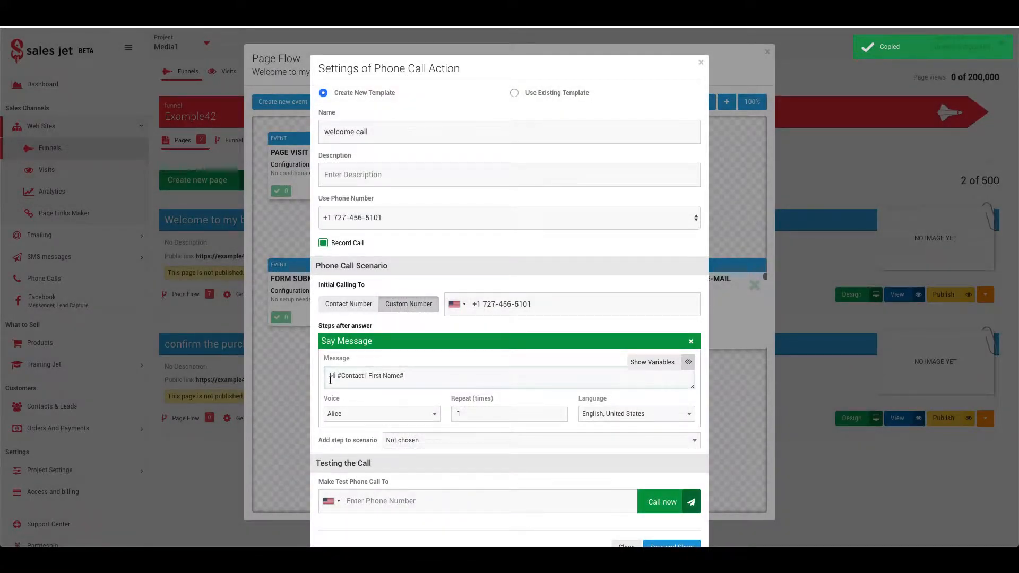
Step: Finish the message with ', has submitted the book form, and is about to be called'
left_click(337, 377)
type(",")
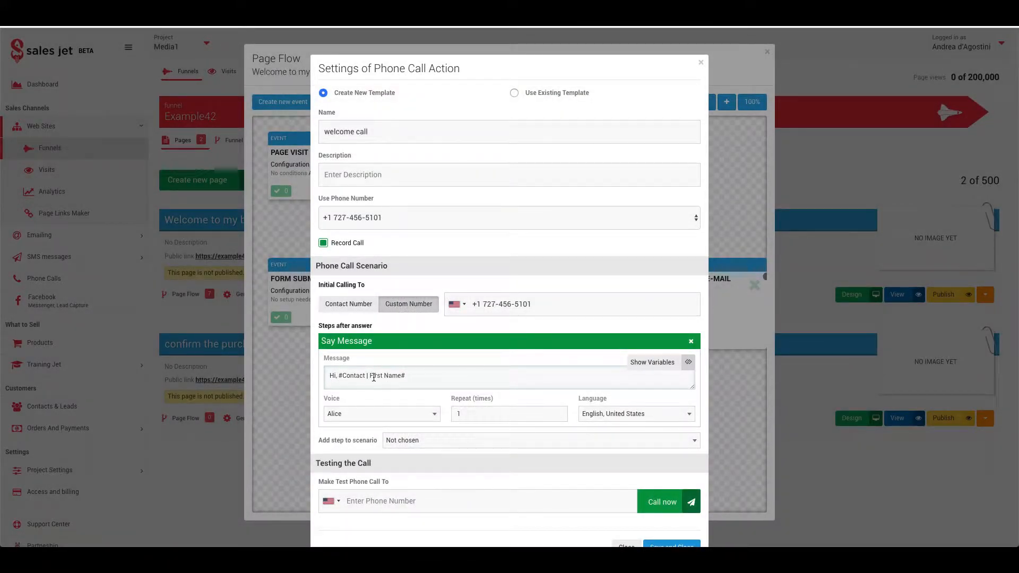
type(" had ")
type("submitted the book")
type(" fo")
type("rm")
type(", a")
type("nd is ")
type("abnout ")
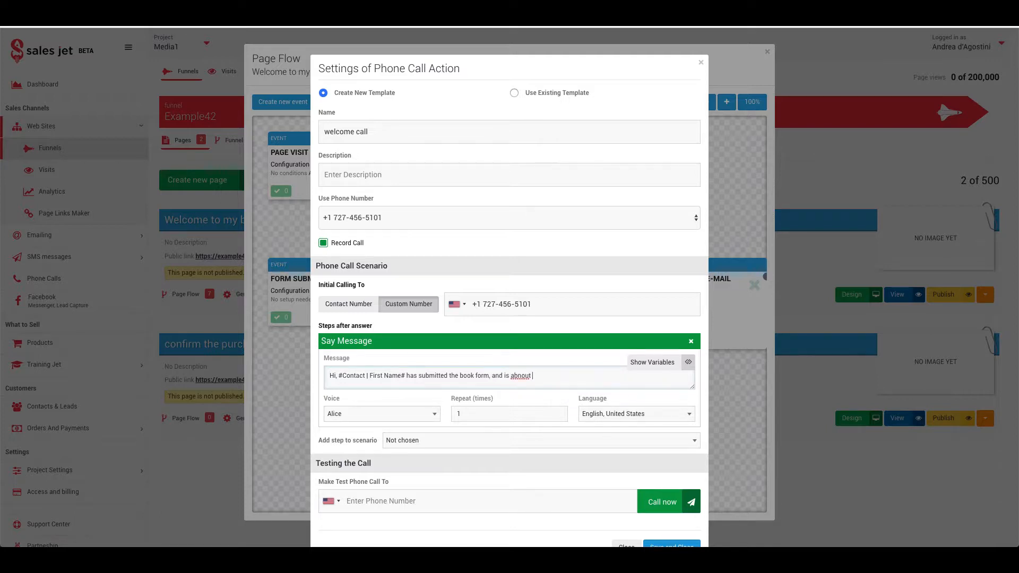
key("BackSpace")
key("BackSpace")
key("BackSpace")
key("BackSpace")
key("BackSpace")
type("out to be called")
left_click_drag(339, 377, 408, 377)
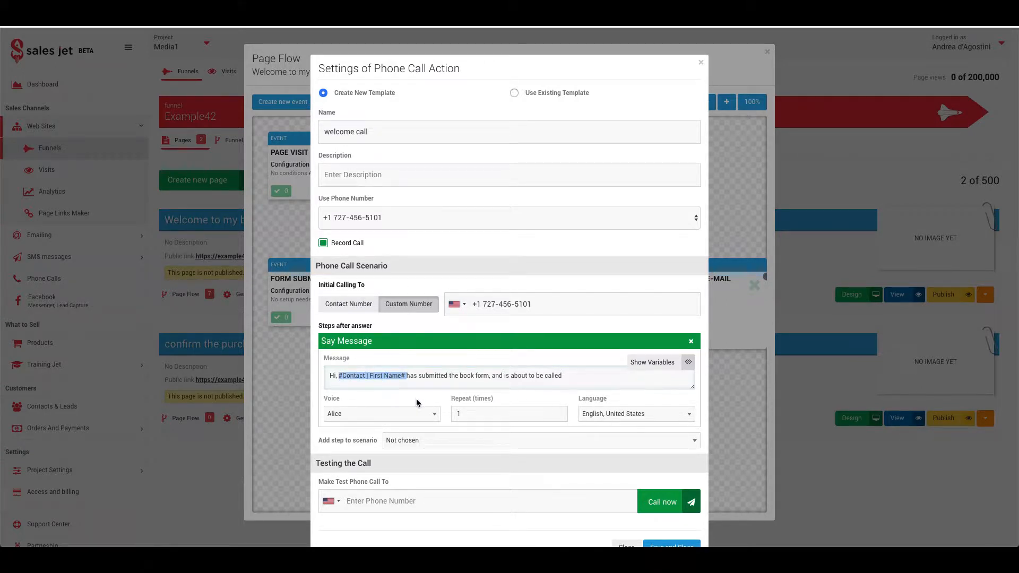
scroll(416, 402, "down", 1)
Step: Add a 'Connect with another number' step to the call scenario
left_click(402, 414)
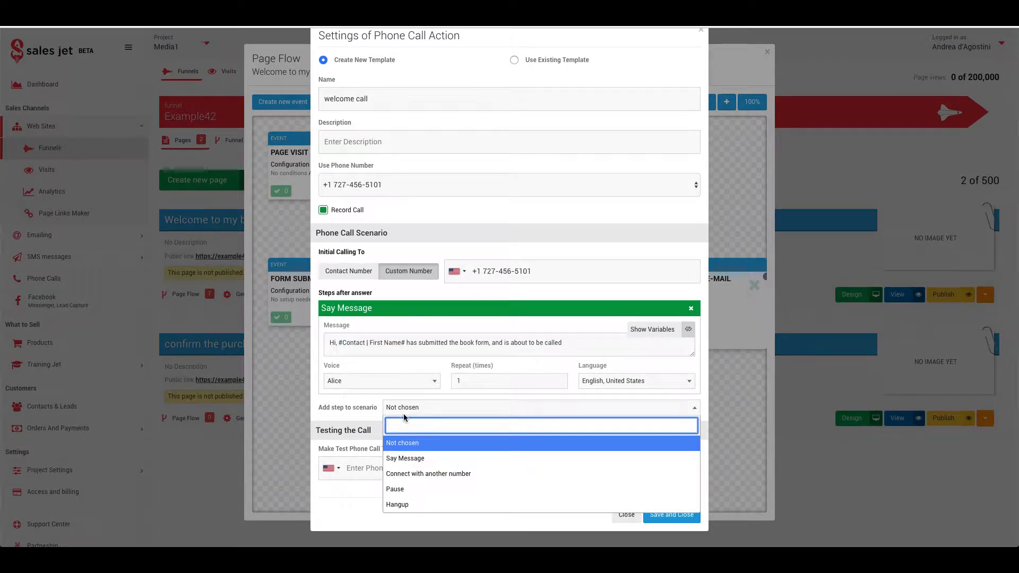
left_click(398, 474)
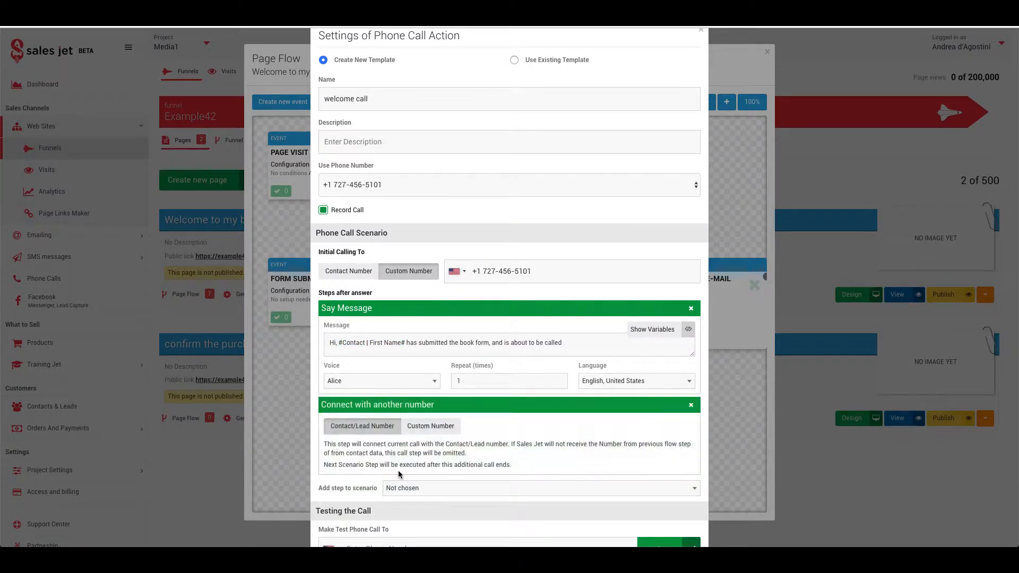
scroll(425, 446, "down", 3)
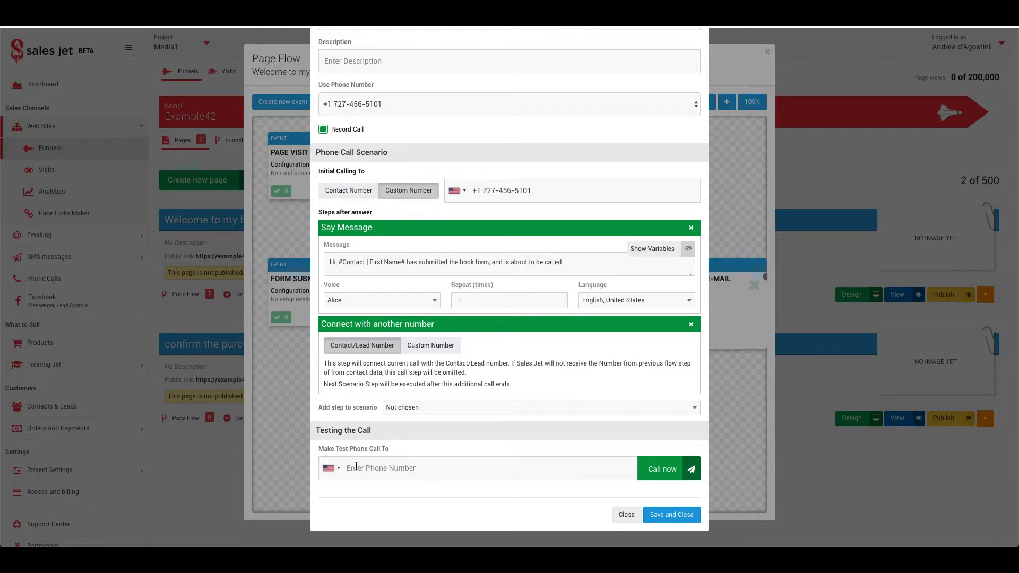
double_click(406, 468)
left_click(430, 472)
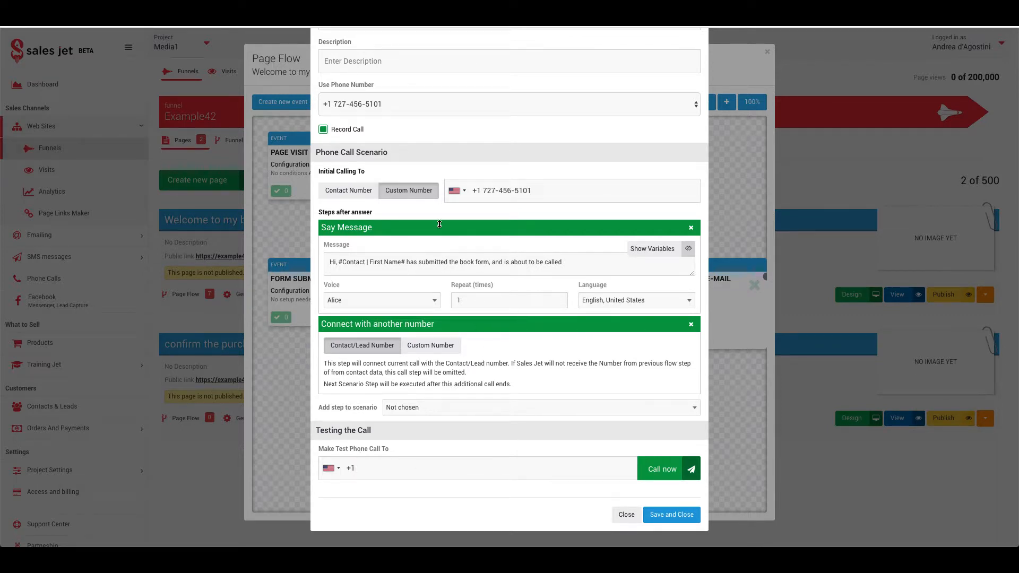
Step: Switch Initial Calling To Contact Number and remove both scenario steps
left_click(366, 194)
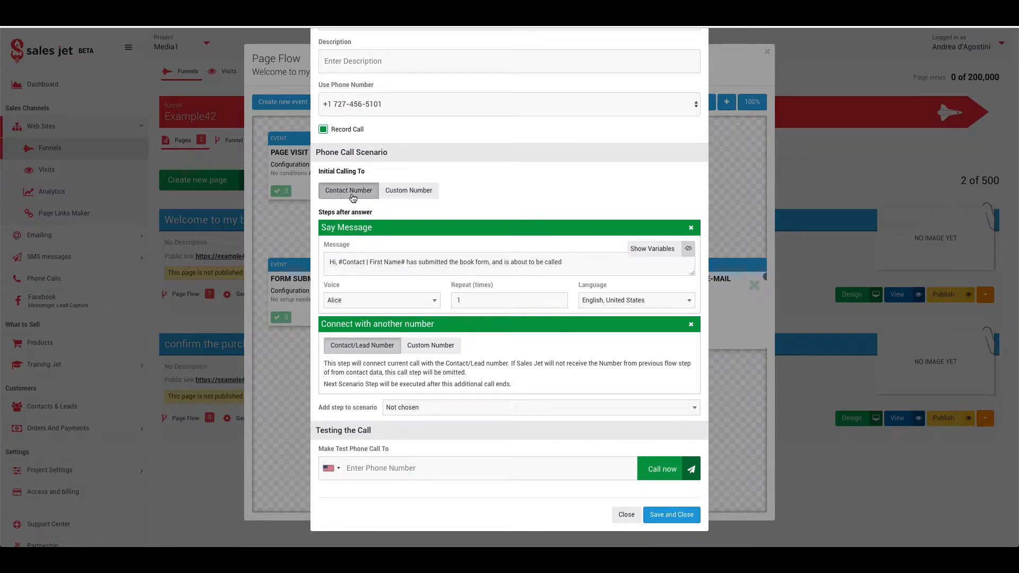
left_click(691, 228)
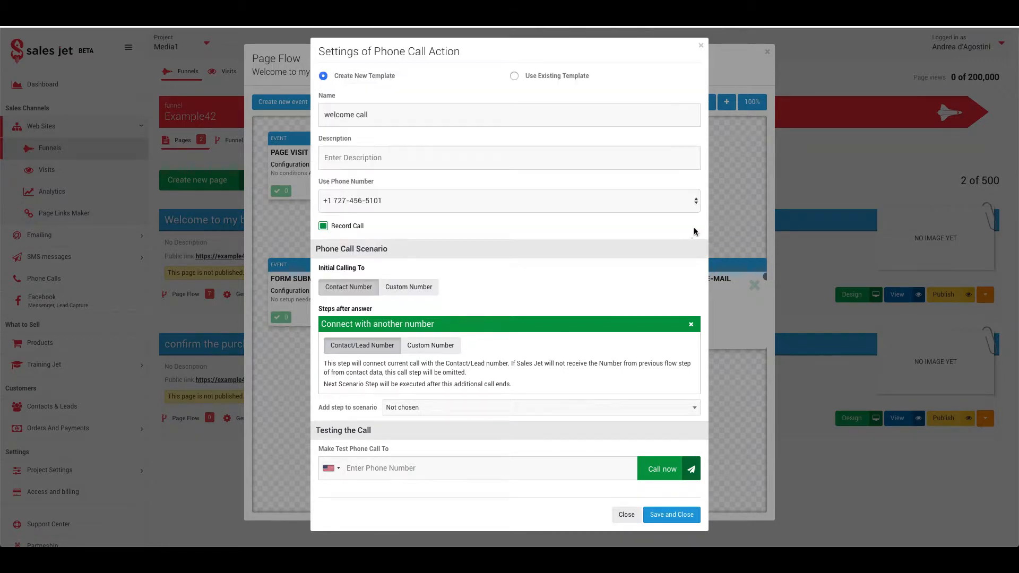
left_click(691, 325)
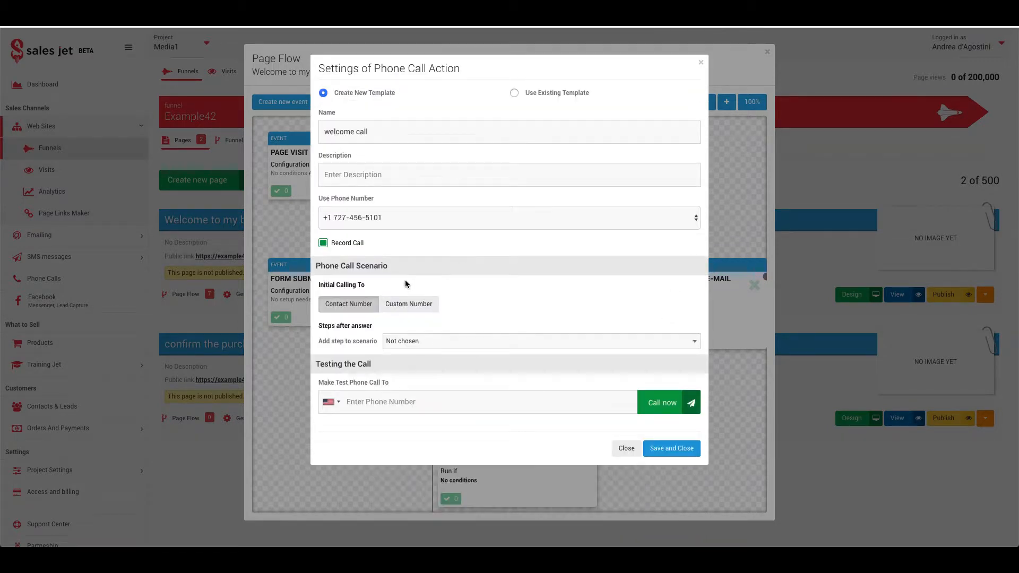
Step: Add a Say Message: 'Hi #Contact | First Name#, thank you for submitting the form, an email with your link'
left_click(405, 342)
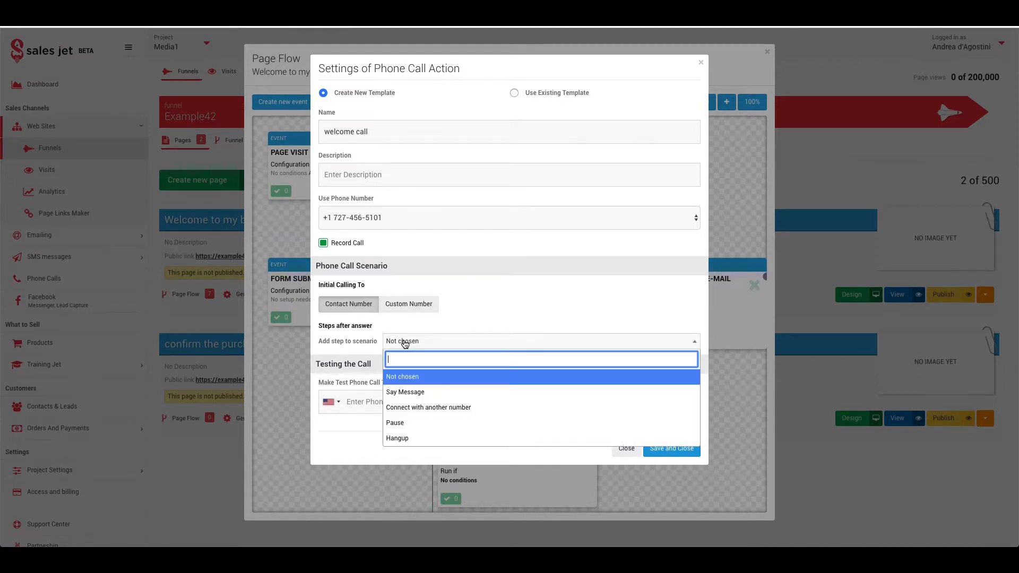
left_click(422, 391)
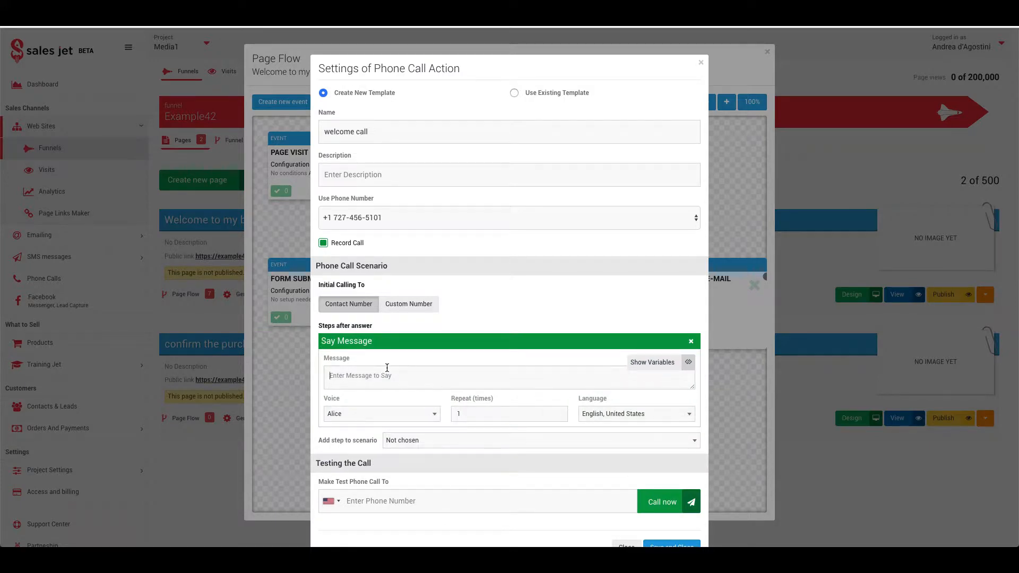
type("Hi")
left_click(652, 362)
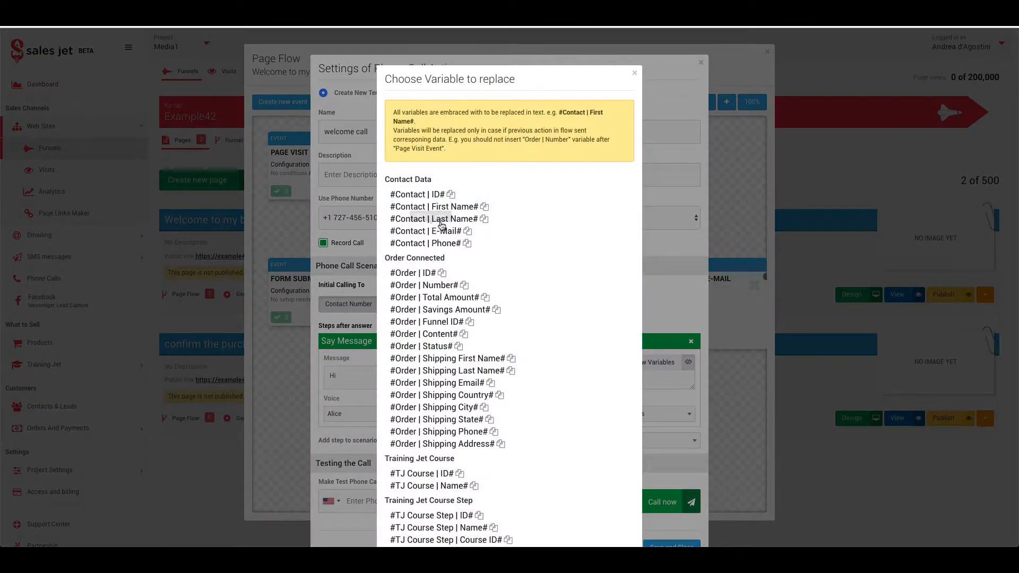
left_click(484, 207)
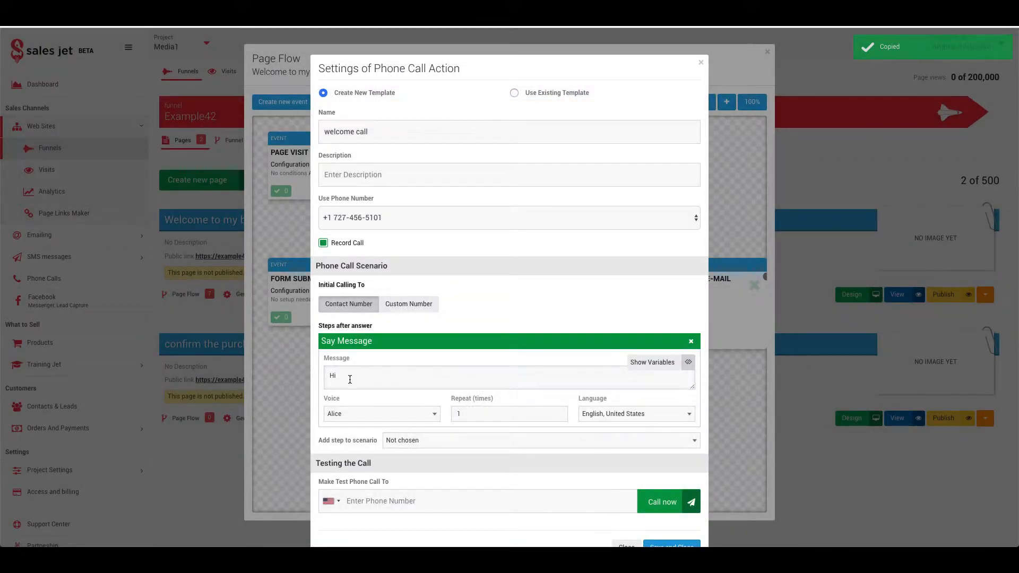
left_click(349, 380)
key("ctrl+v")
type(", thank you for")
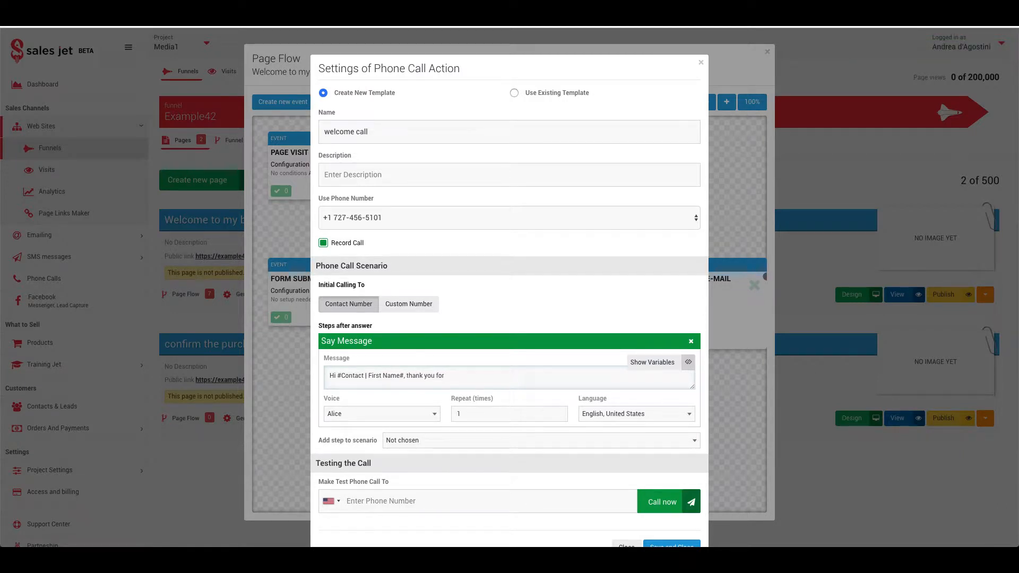
type(" submit")
type("ting the form")
type(", an email with you")
type("r")
type(" link")
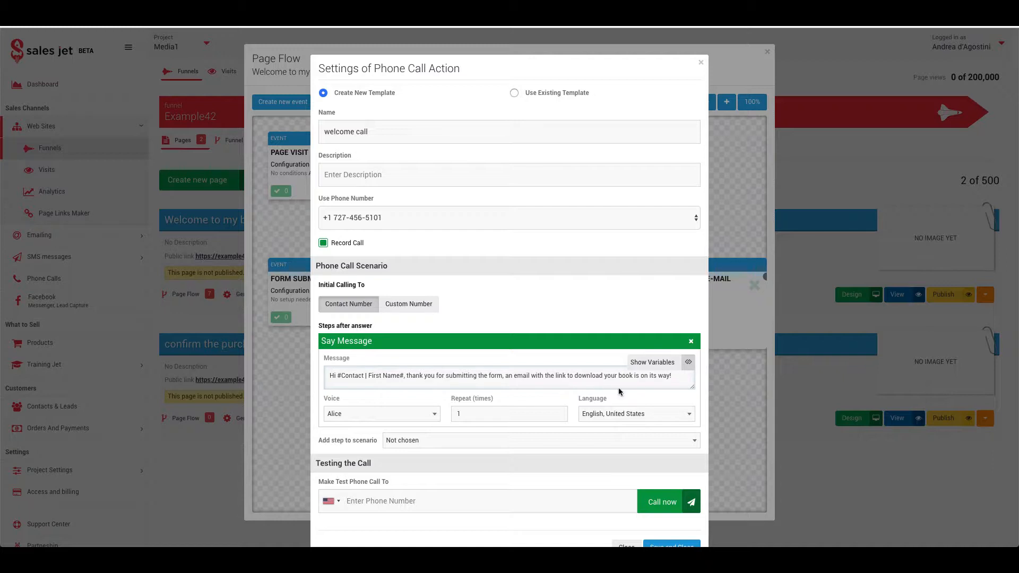
scroll(474, 424, "down", 1)
Step: End the scenario with a Hangup step, describe it as 'Book funnel call', and save
left_click(439, 408)
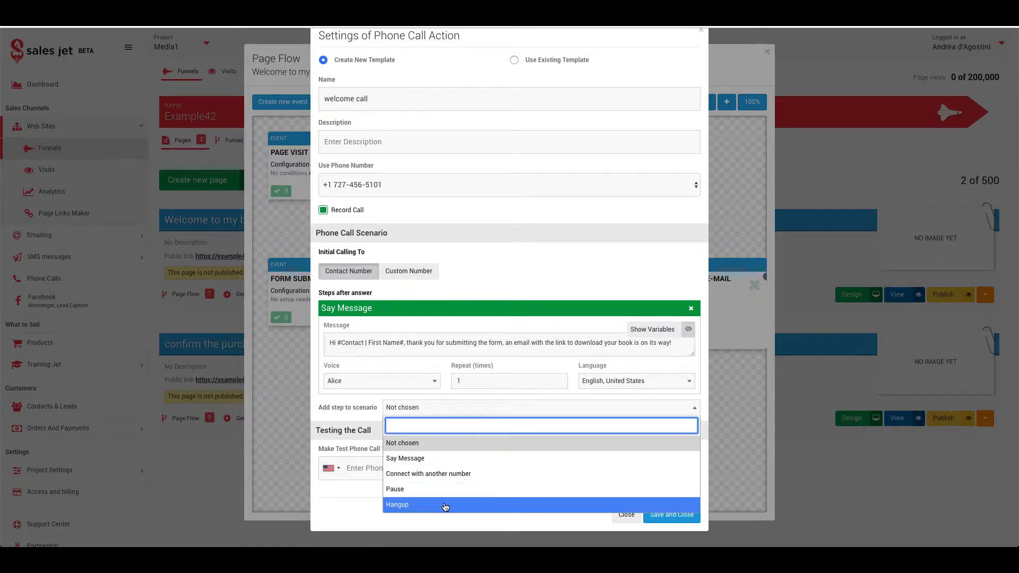
left_click(403, 503)
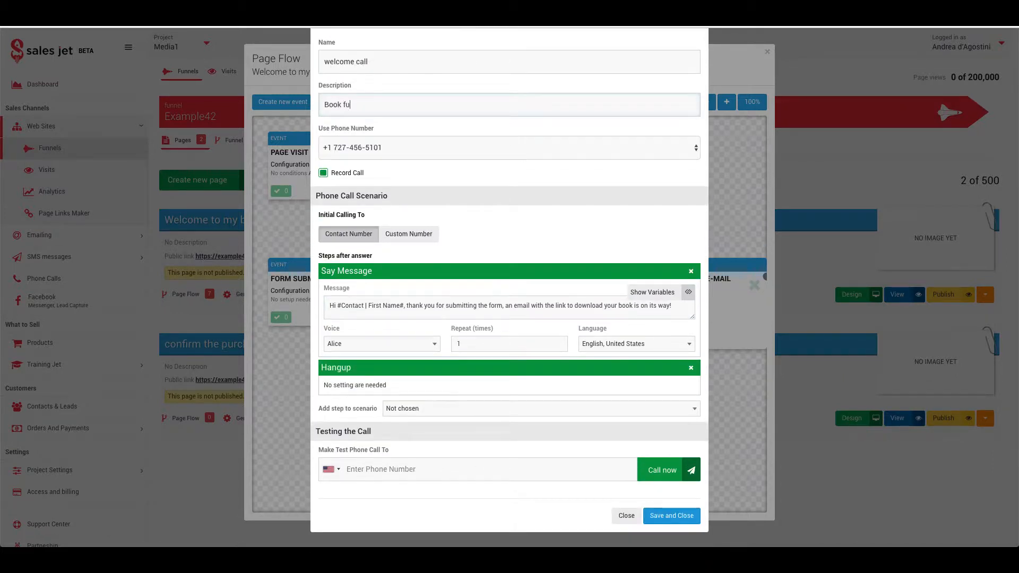
type("ll")
left_click(663, 514)
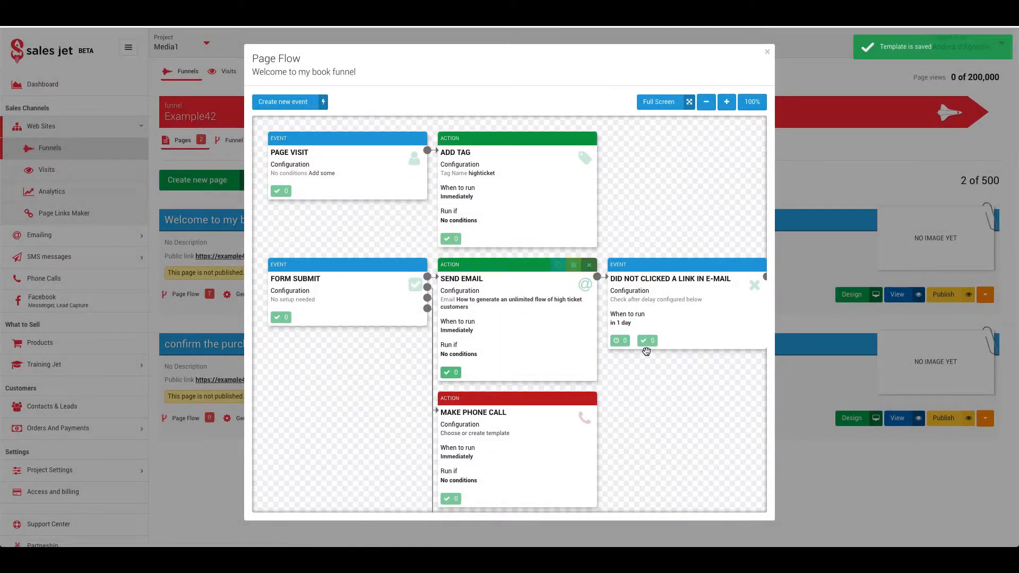
scroll(584, 430, "down", 3)
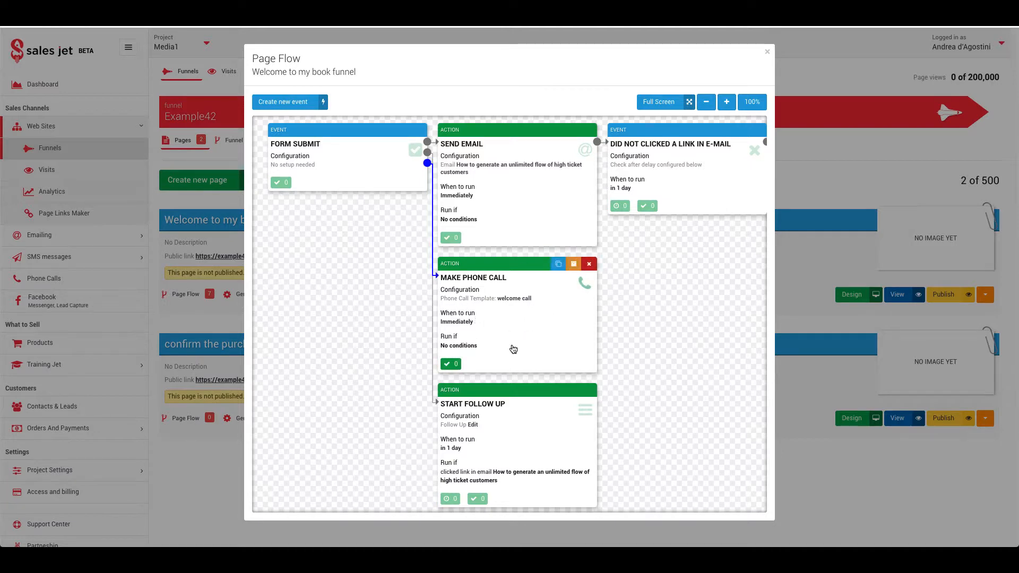
Step: Close the page flow editor and switch to a different project
left_click(767, 51)
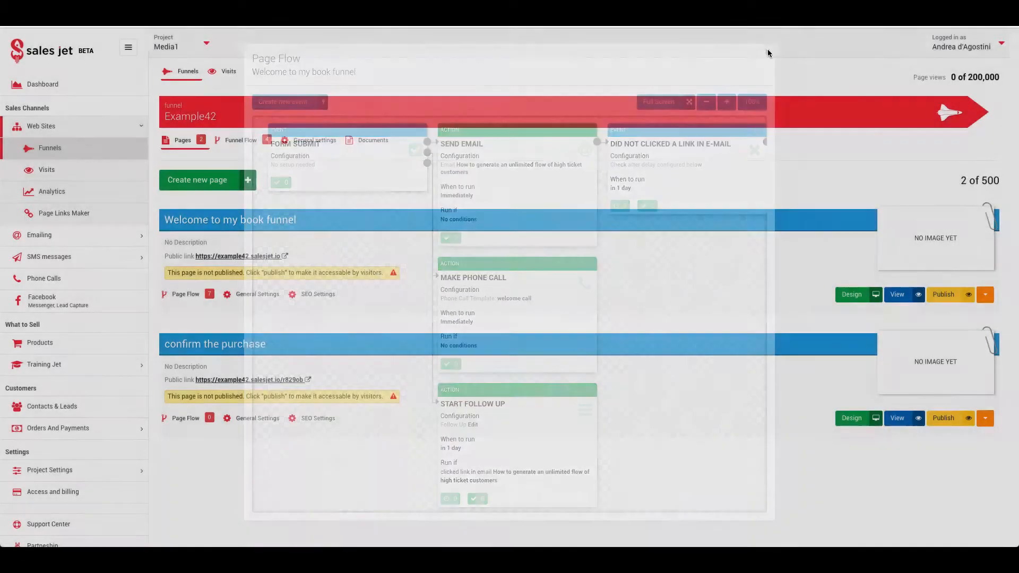
left_click(207, 43)
mouse_move(202, 89)
left_click(302, 90)
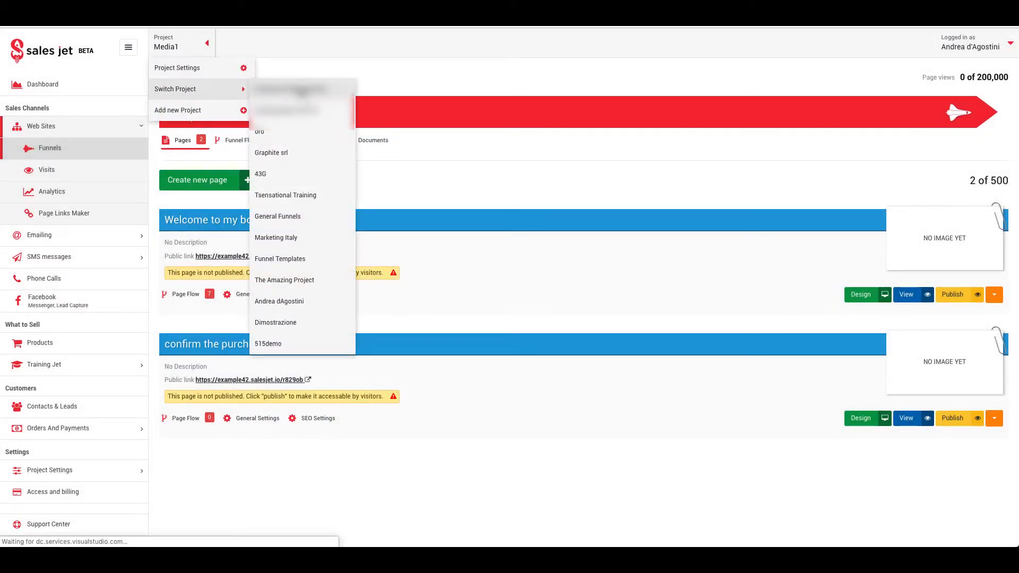
Step: Open the second funnel's live landing page from Web Sites > Funnels
left_click(80, 133)
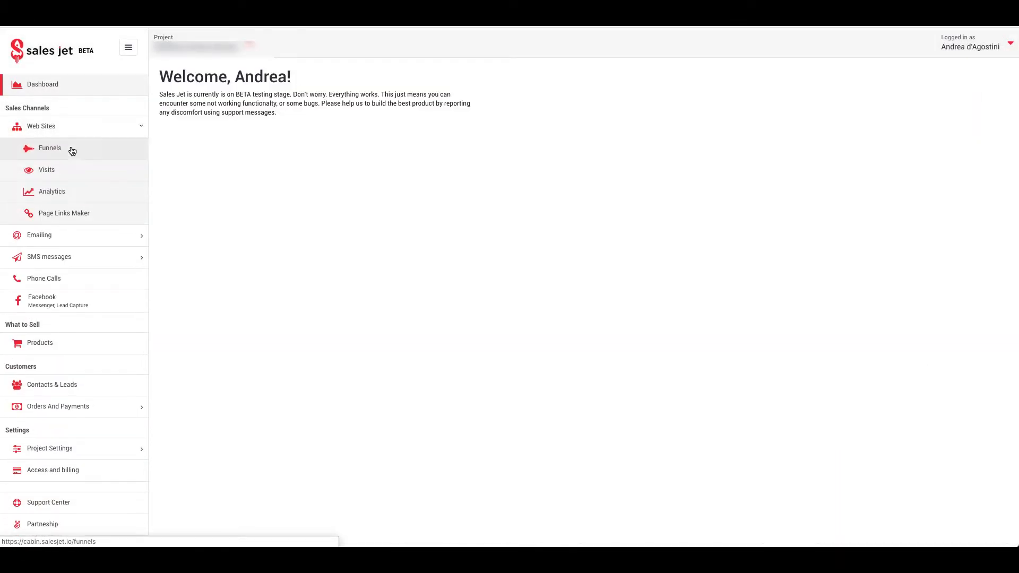
left_click(71, 151)
left_click(197, 269)
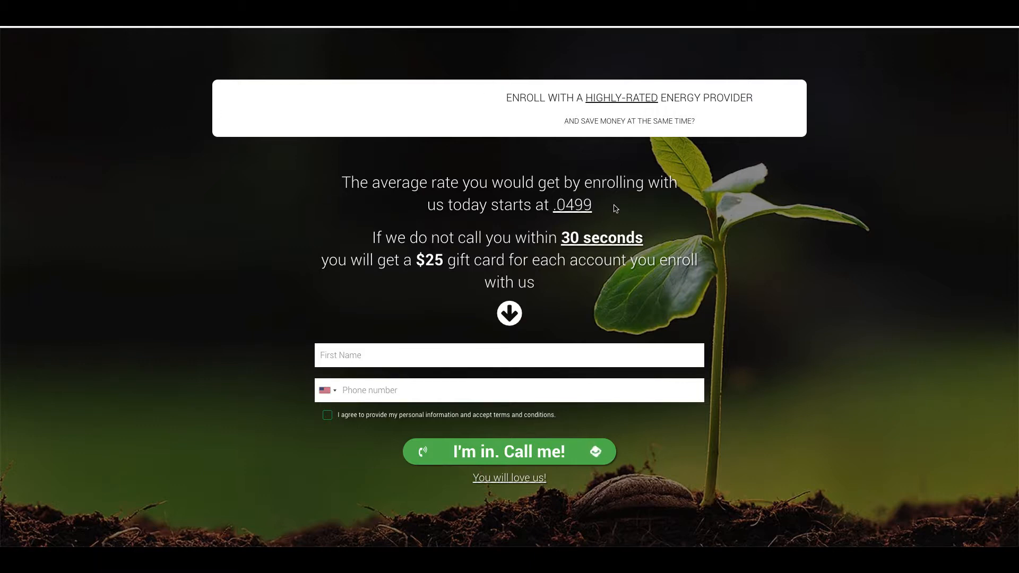
Step: Review the average rate, 30-second and $25 gift card offers, then try the phone field and terms checkbox
left_click_drag(615, 208, 342, 207)
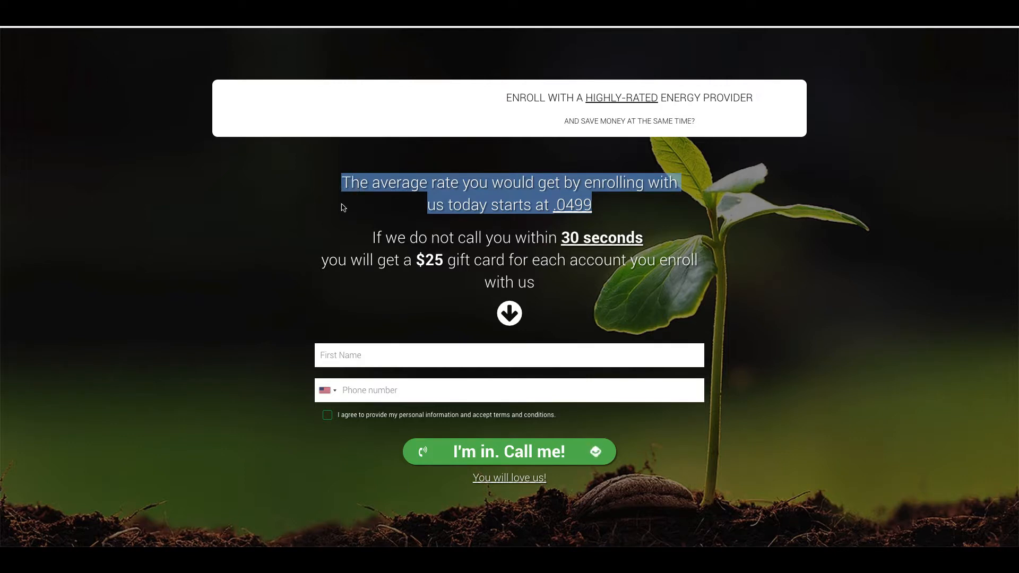
left_click(342, 207)
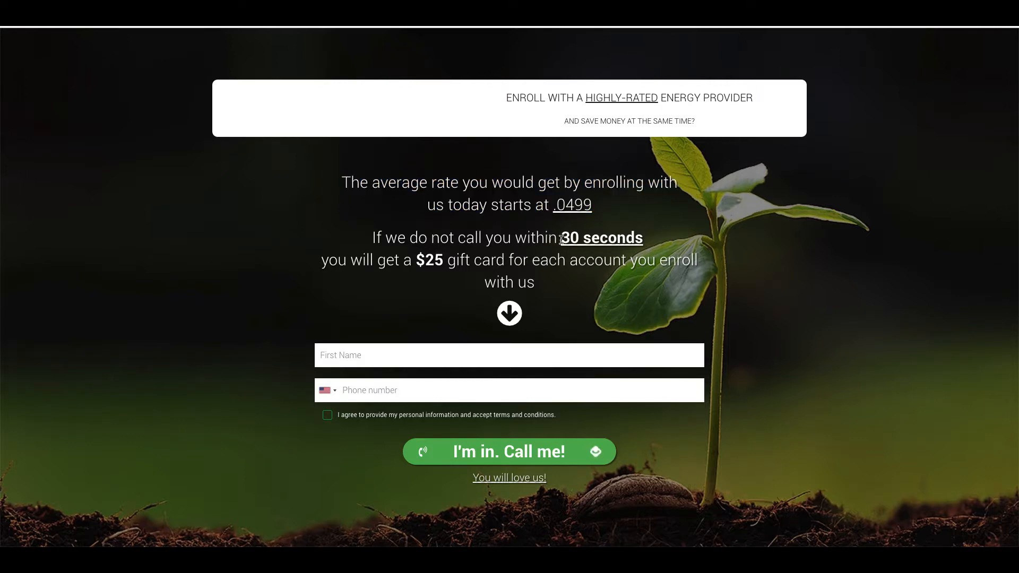
left_click_drag(561, 239, 662, 244)
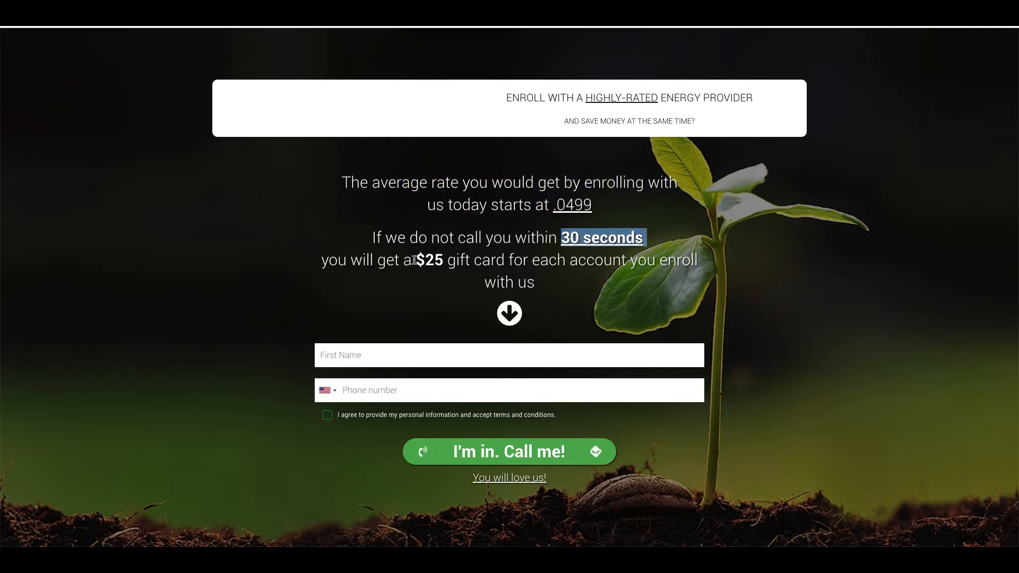
mouse_move(415, 261)
left_mouse_down()
mouse_move(463, 262)
mouse_move(420, 260)
left_mouse_up()
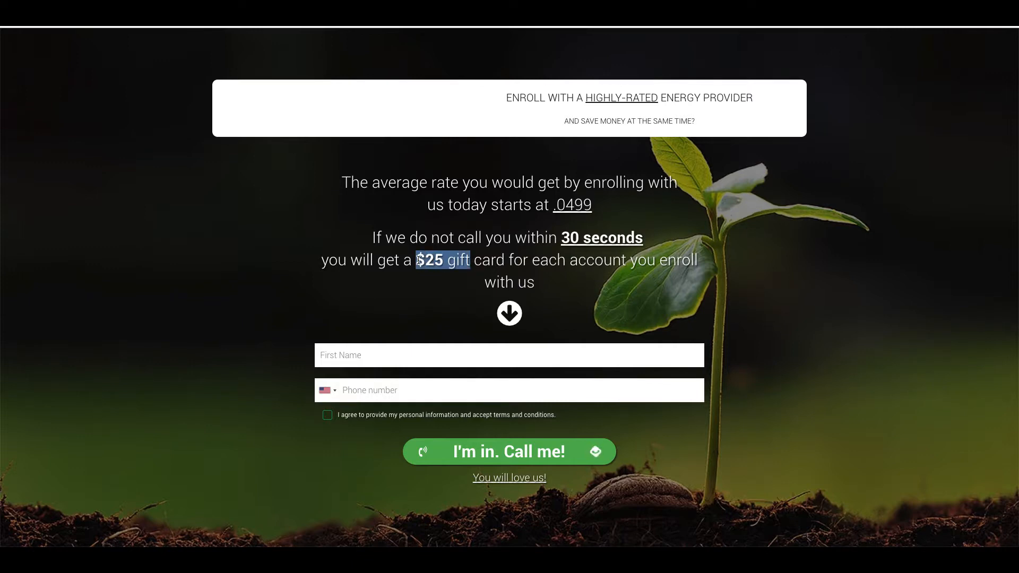
left_click(364, 357)
left_click(373, 390)
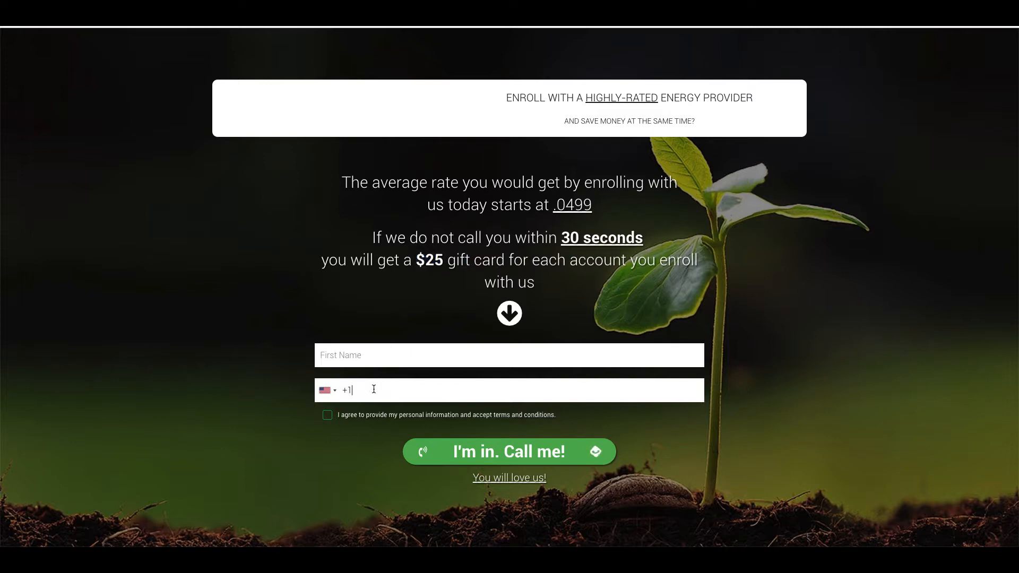
left_click(328, 416)
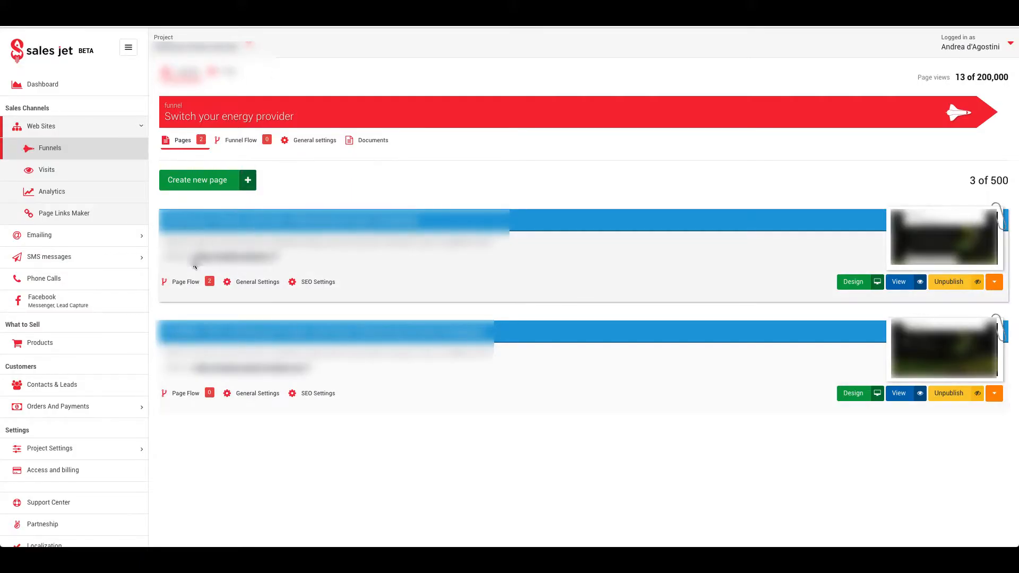
Step: Inspect the first page's phone call action settings, then close them and the page flow unsaved
left_click(183, 282)
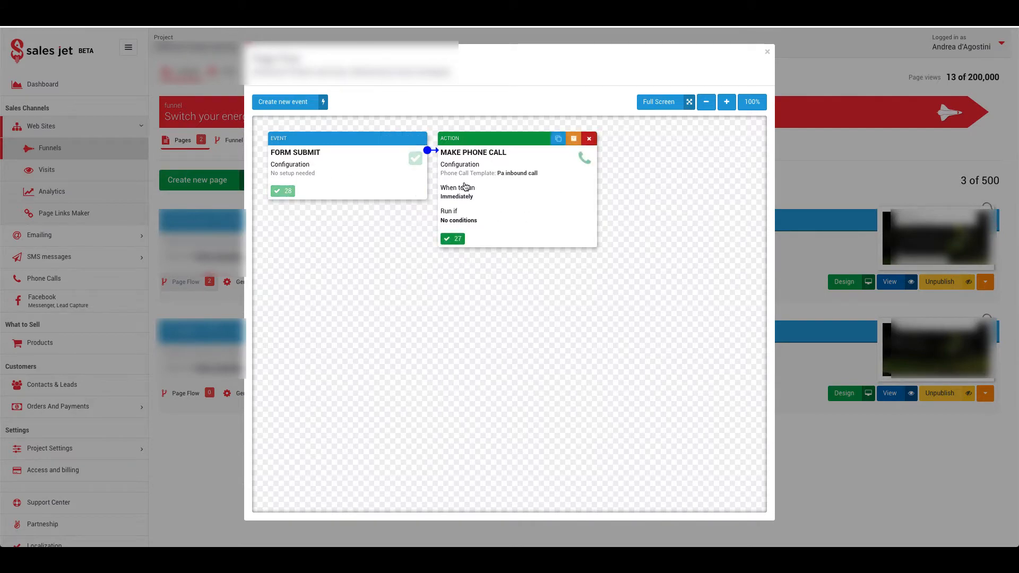
left_click(516, 174)
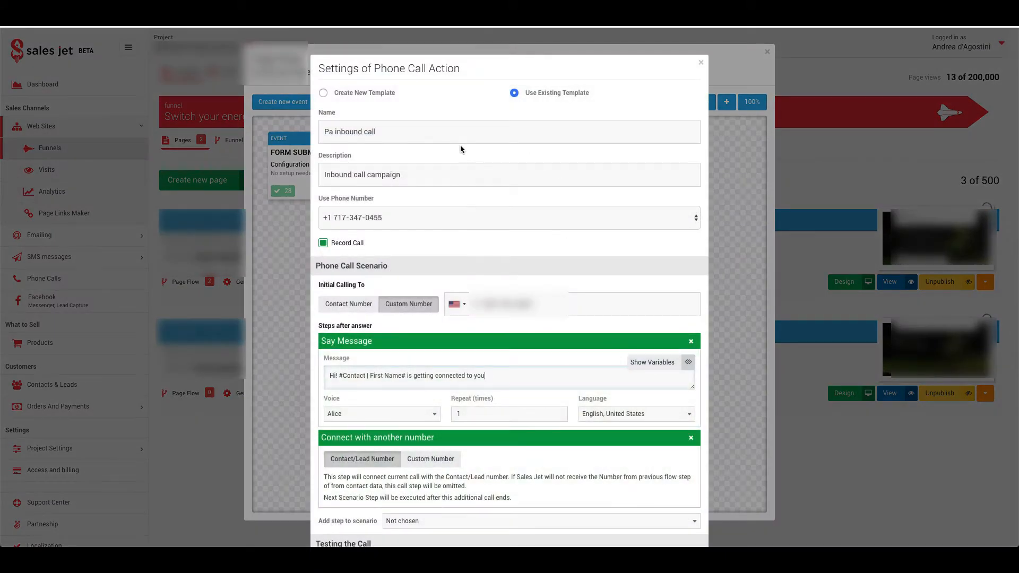
scroll(425, 237, "down", 2)
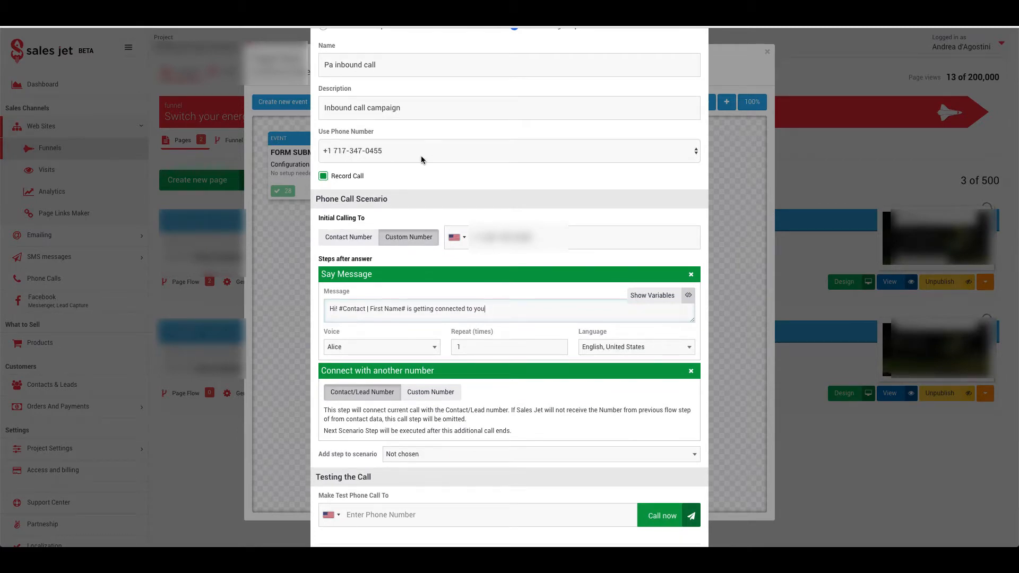
scroll(466, 168, "down", 1)
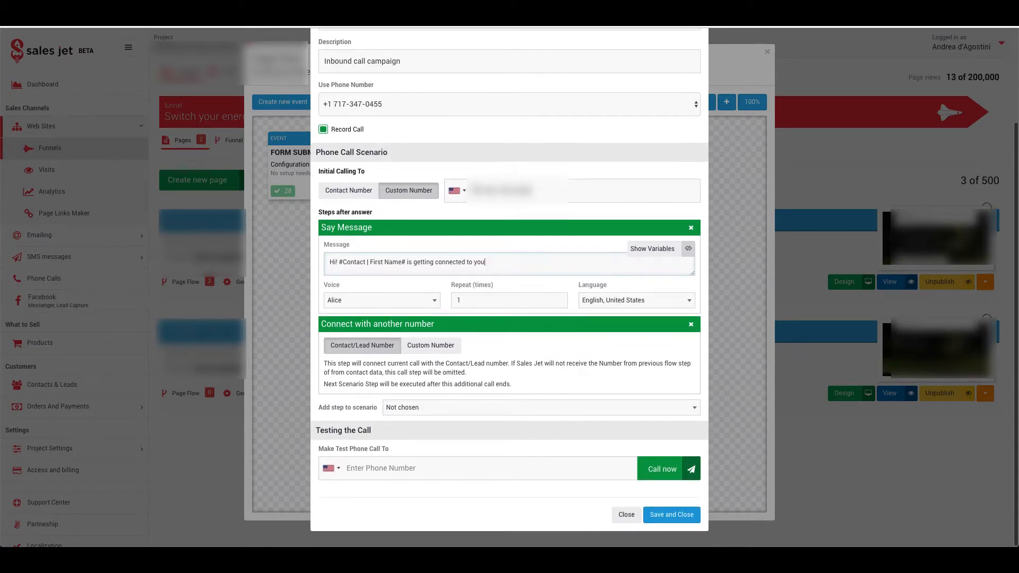
double_click(556, 192)
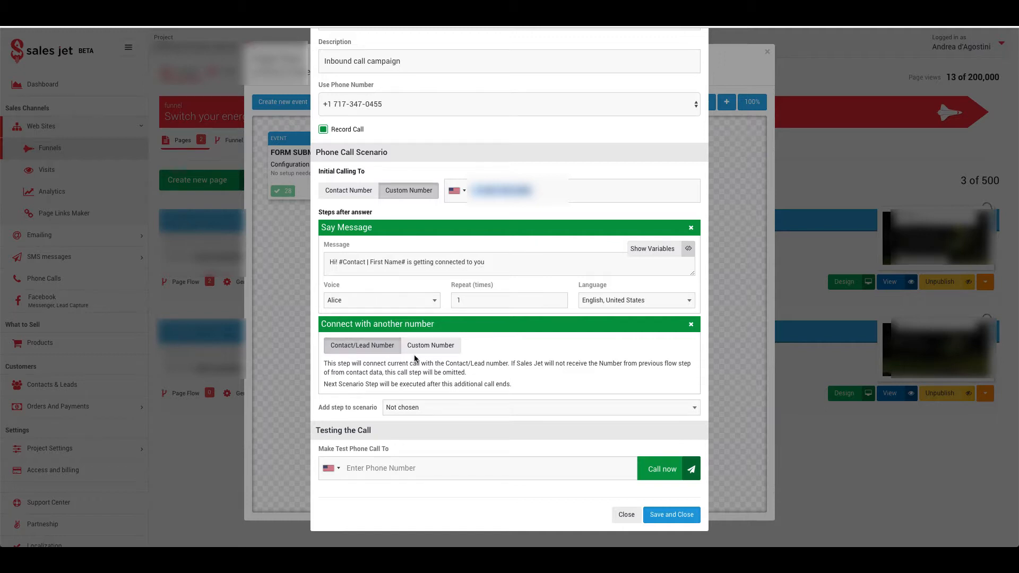
left_click(627, 516)
left_click(768, 52)
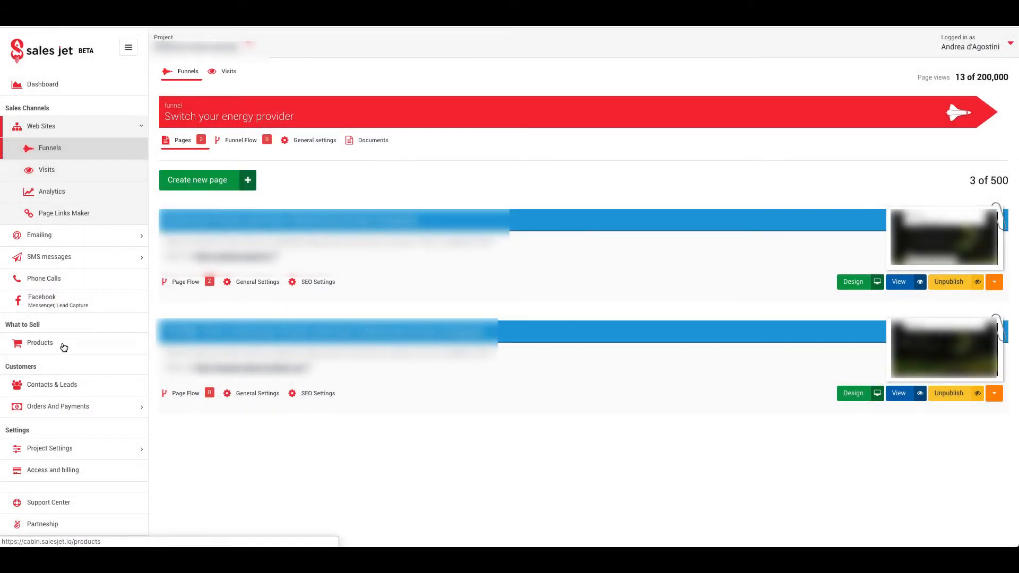
Step: Browse the Lead List under Contacts & Leads
left_click(53, 384)
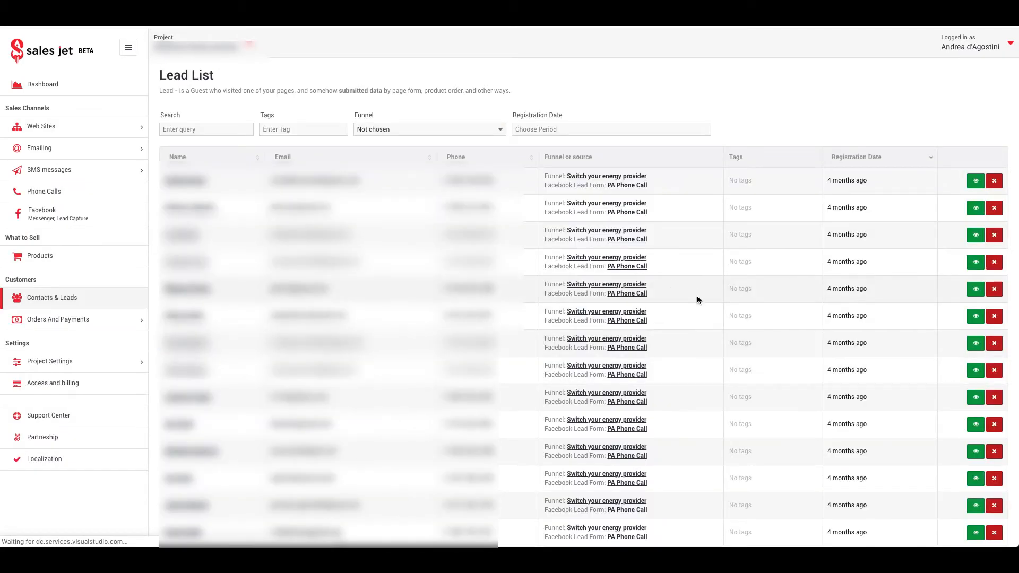
scroll(744, 298, "down", 7)
scroll(745, 307, "down", 1)
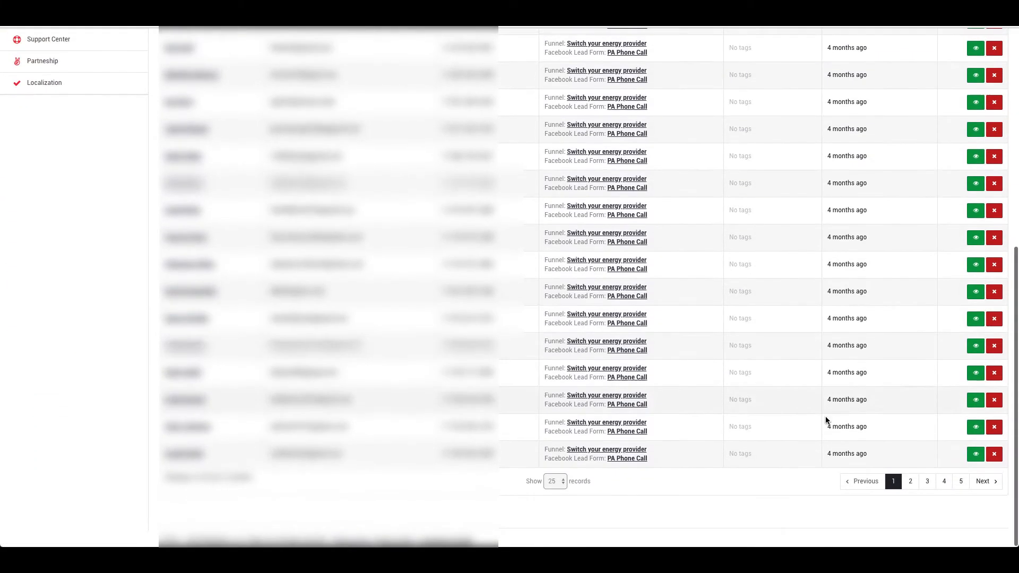
scroll(953, 456, "up", 8)
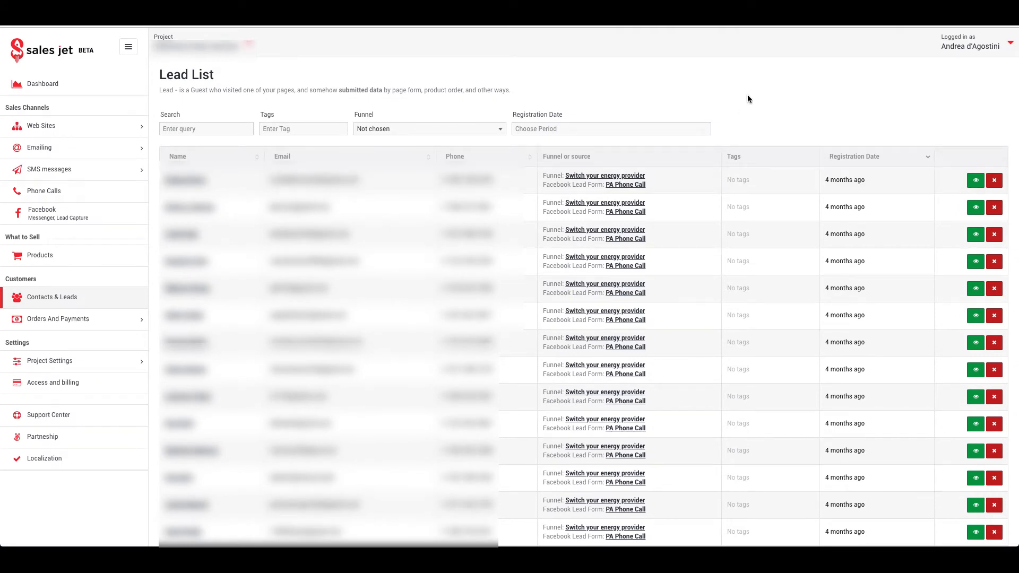
Step: Open the Outbound Phone Calls log and look through past calls
left_click(55, 196)
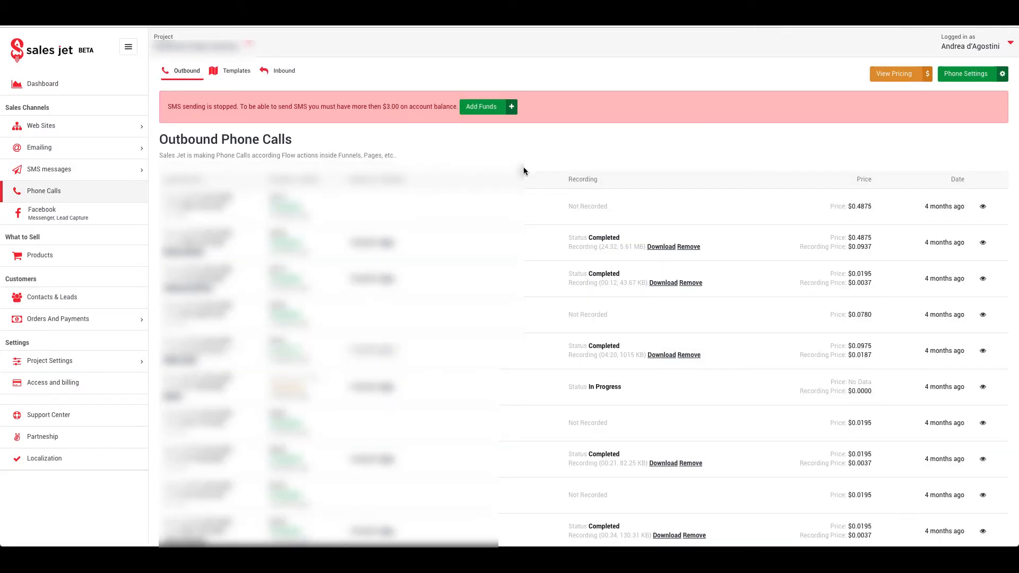
scroll(523, 168, "down", 1)
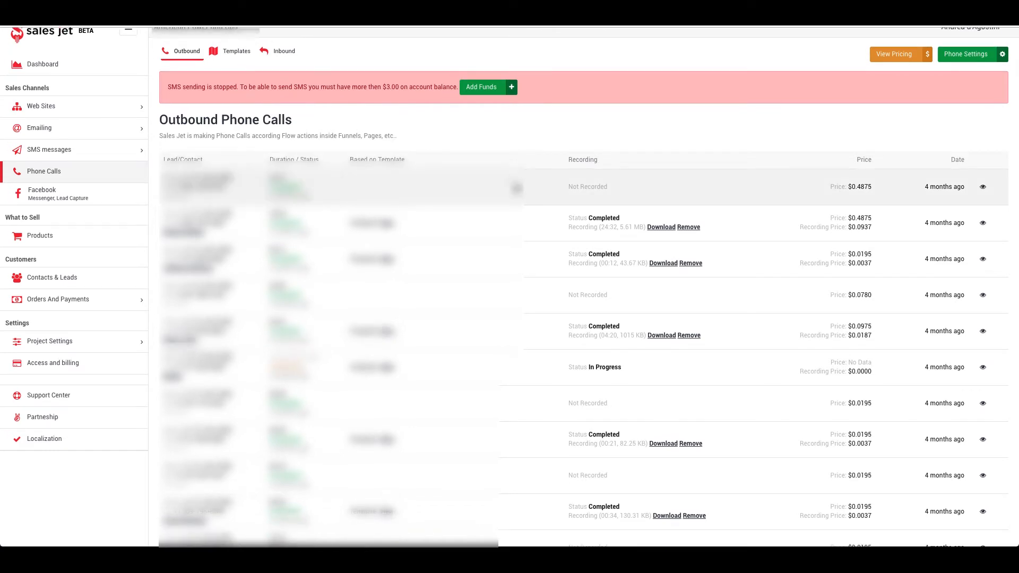
scroll(509, 234, "down", 2)
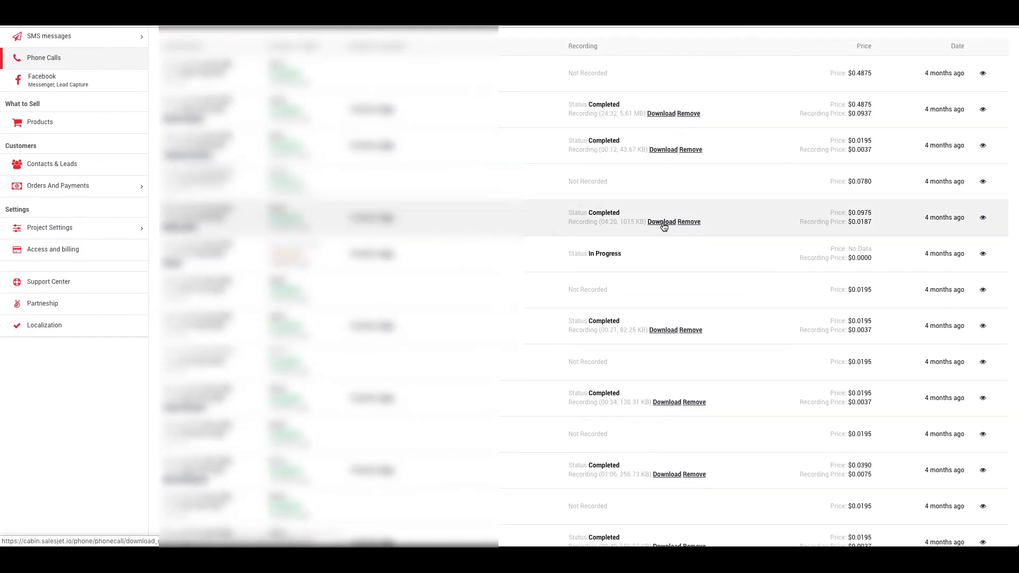
scroll(503, 198, "up", 3)
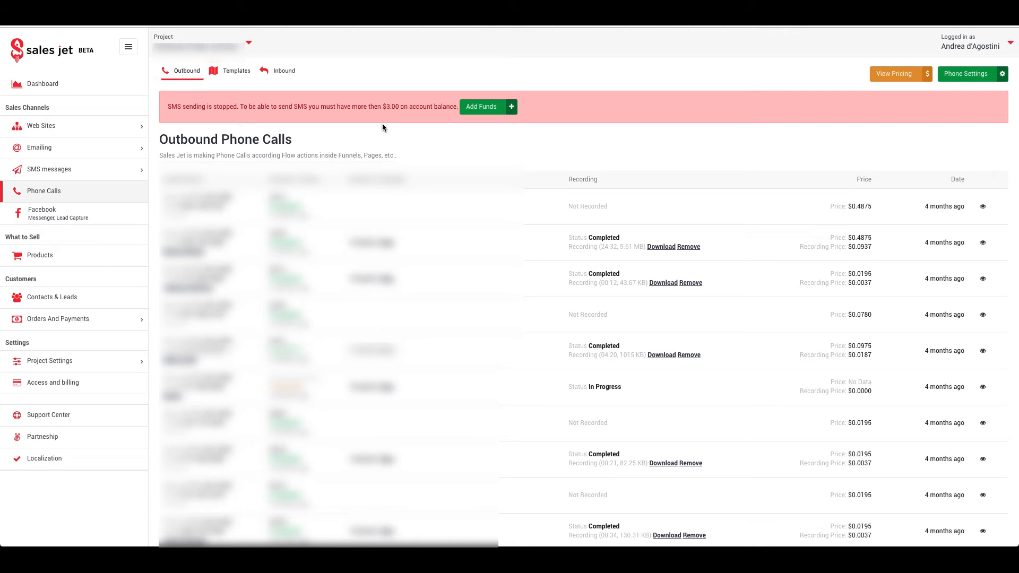
left_click(65, 129)
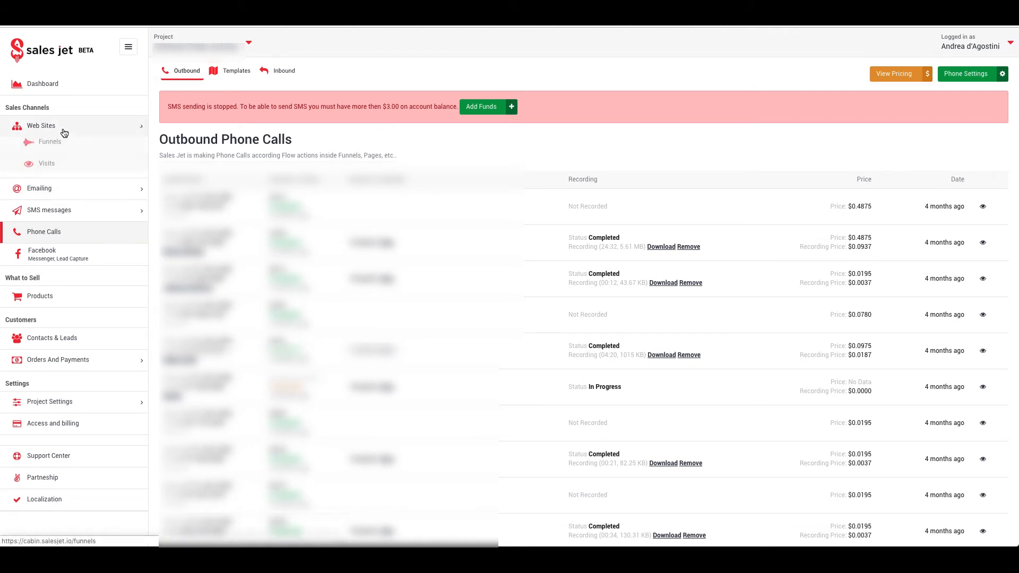
Step: Switch the active project to Media1
left_click(64, 148)
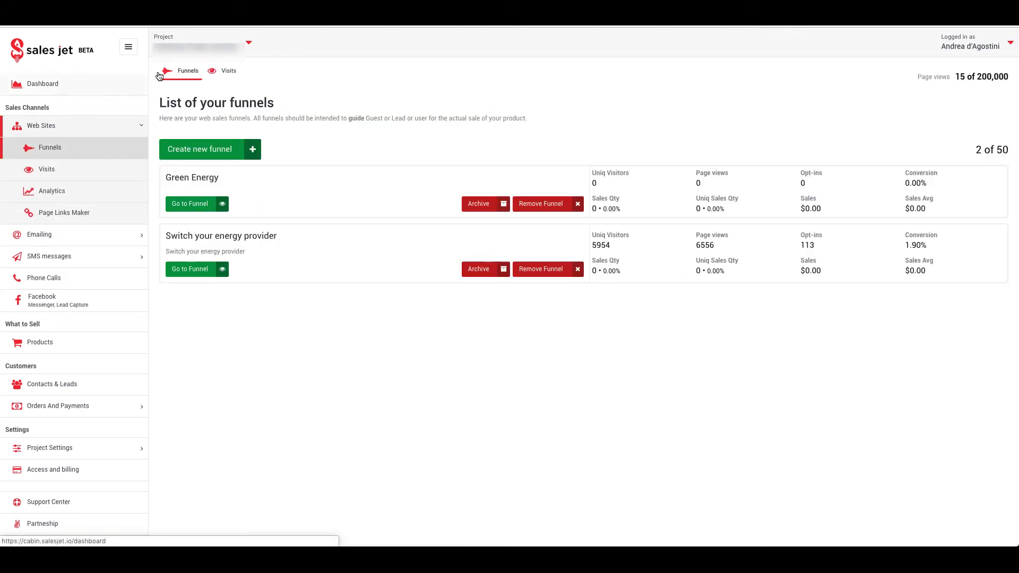
left_click(199, 43)
mouse_move(201, 89)
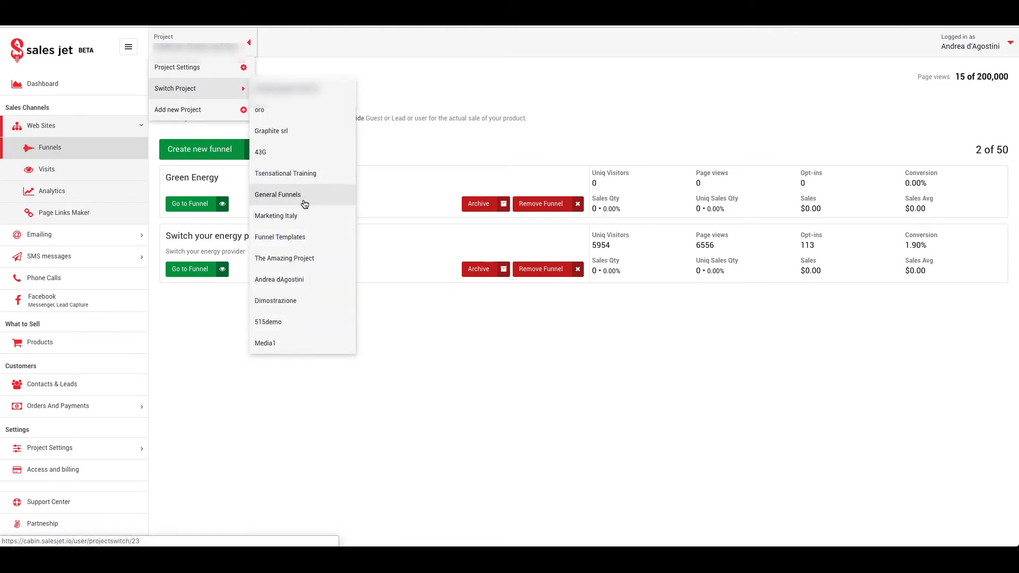
left_click(283, 344)
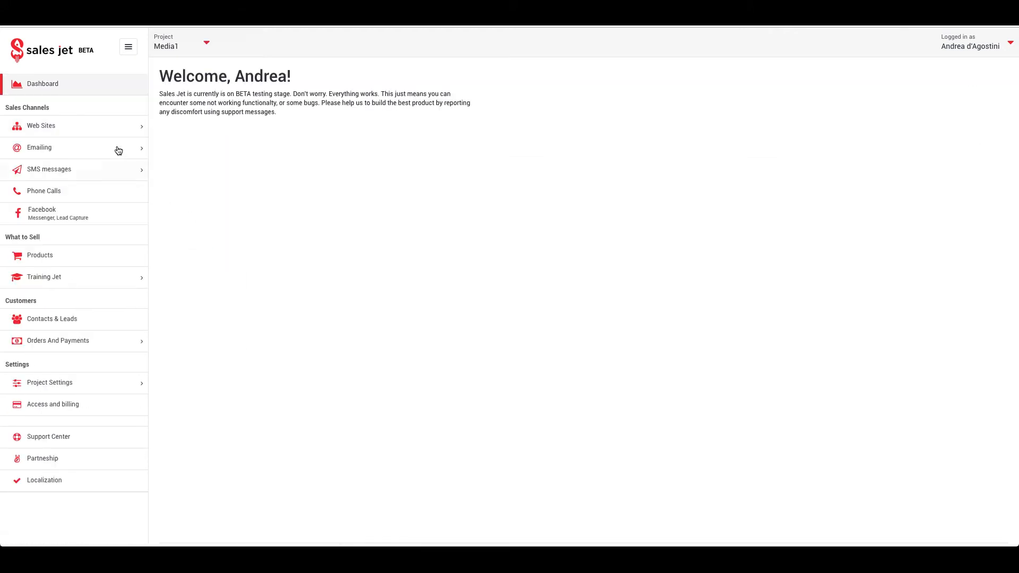
Step: Open the Page Flow of the Example42 funnel's welcome page
left_click(109, 125)
left_click(92, 150)
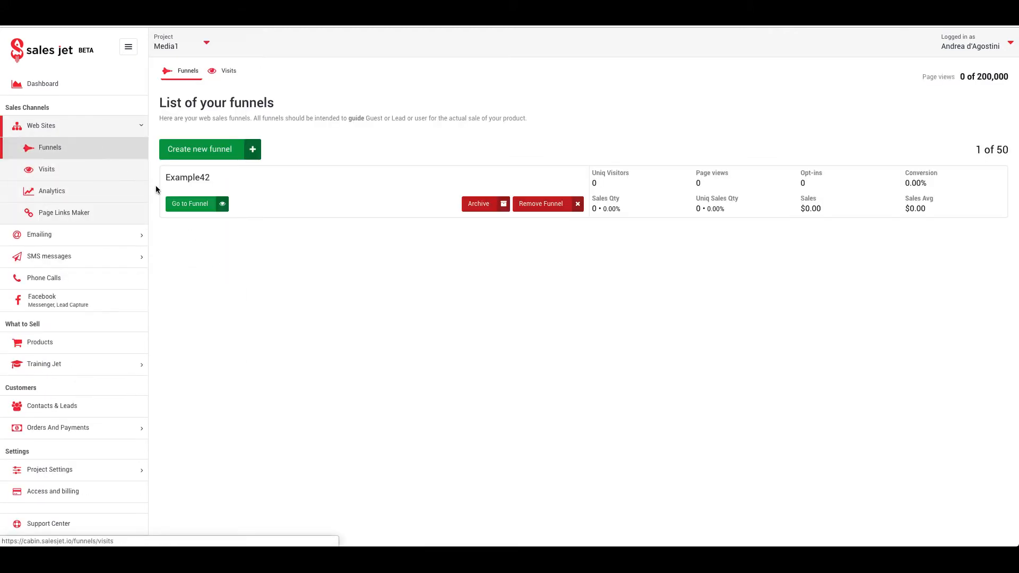
left_click(183, 205)
left_click(189, 293)
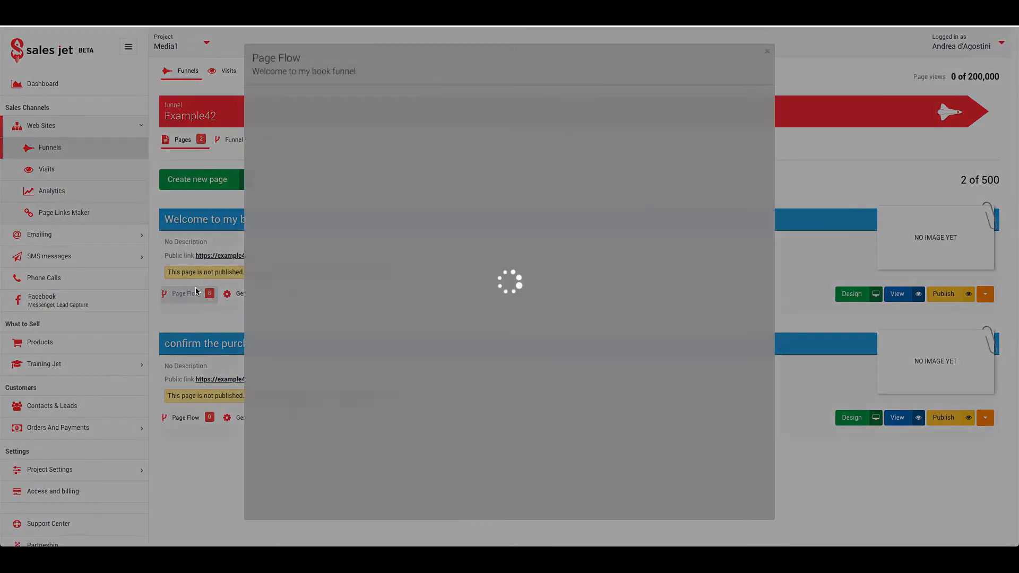
scroll(478, 318, "down", 3)
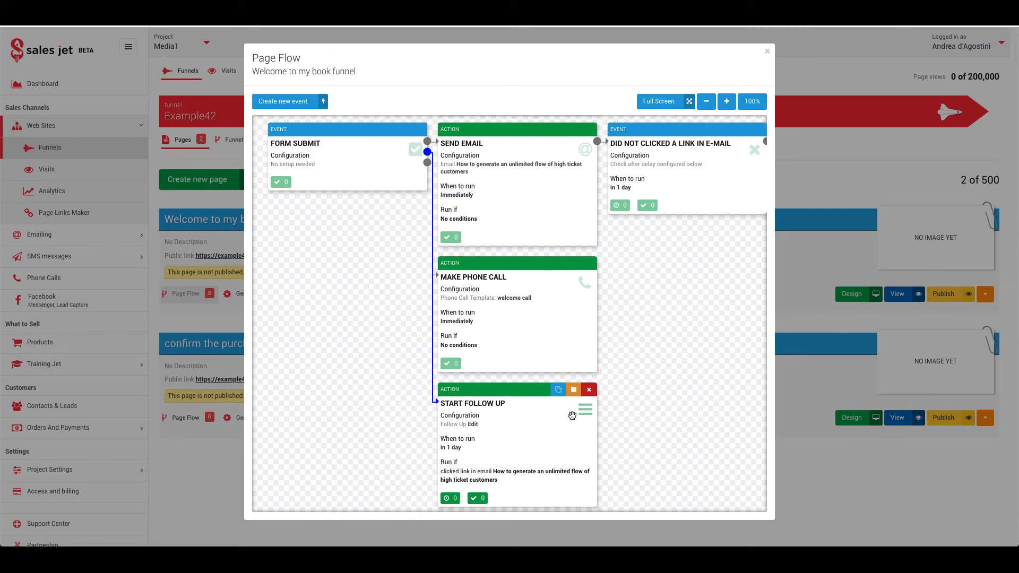
Step: Give the welcome call Make Phone Call action a Time Delay of 3 days and save it
left_click(457, 322)
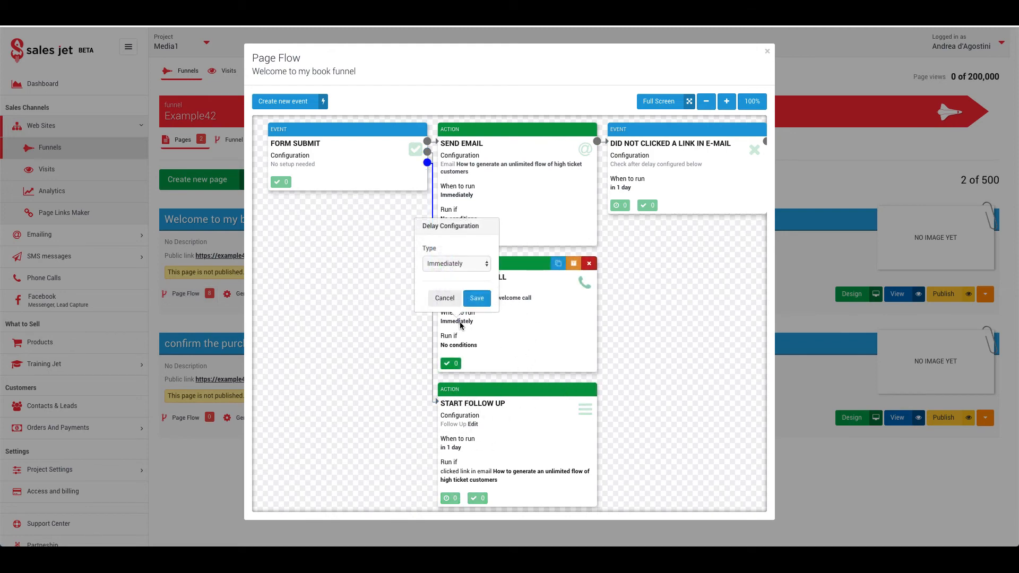
left_click(453, 264)
left_click(451, 273)
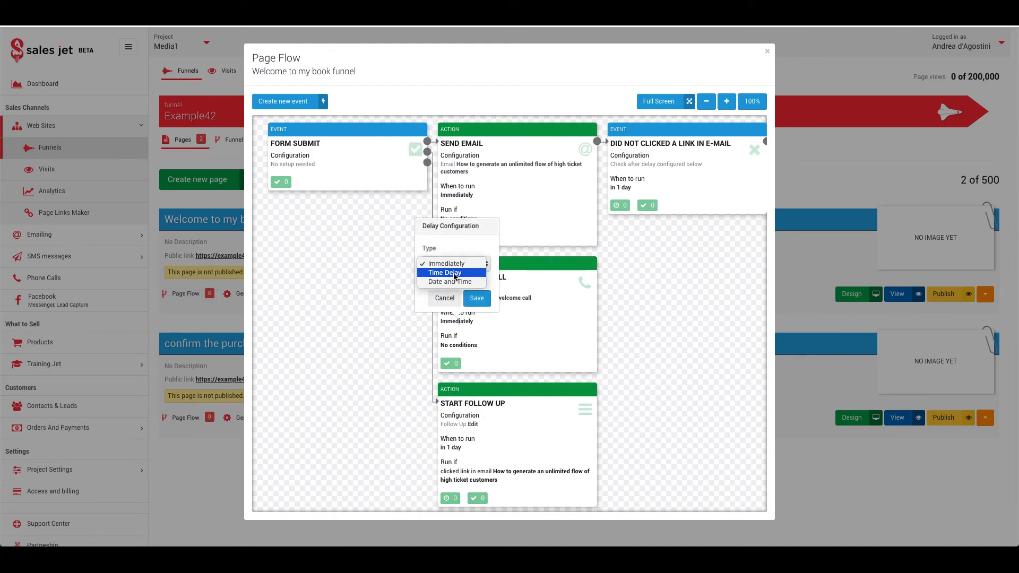
left_click(374, 263)
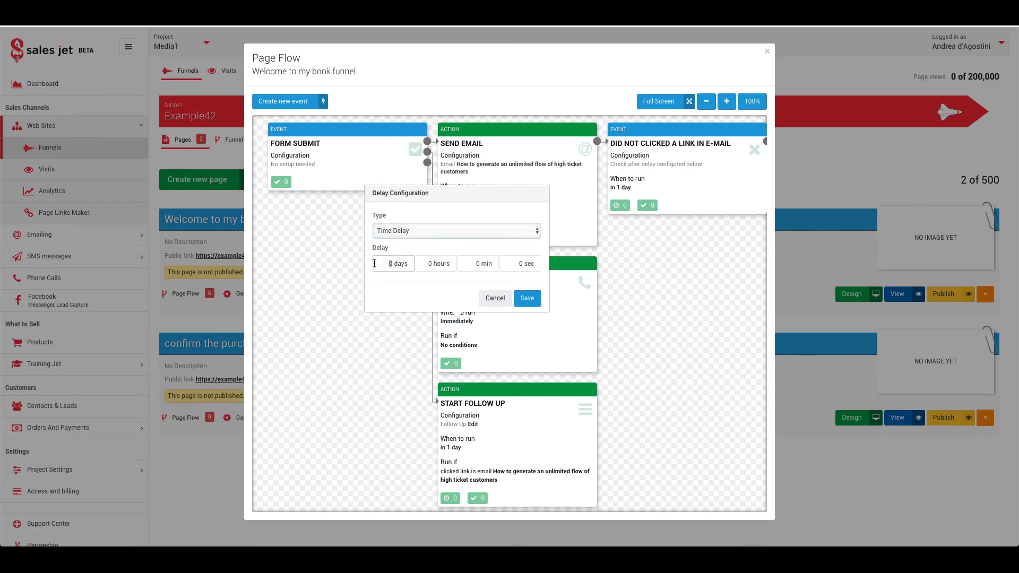
type("3")
left_click(527, 298)
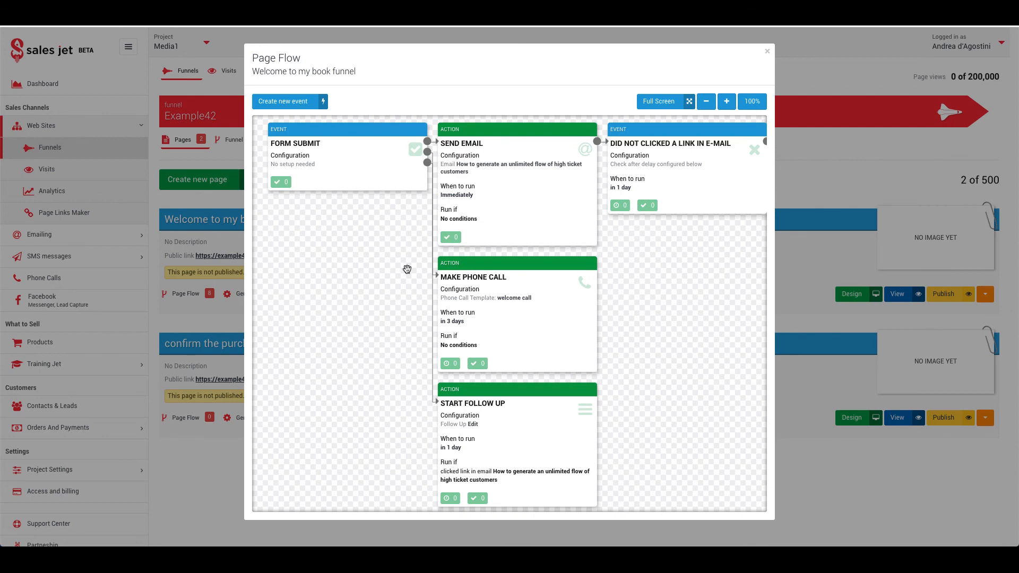
scroll(406, 278, "up", 2)
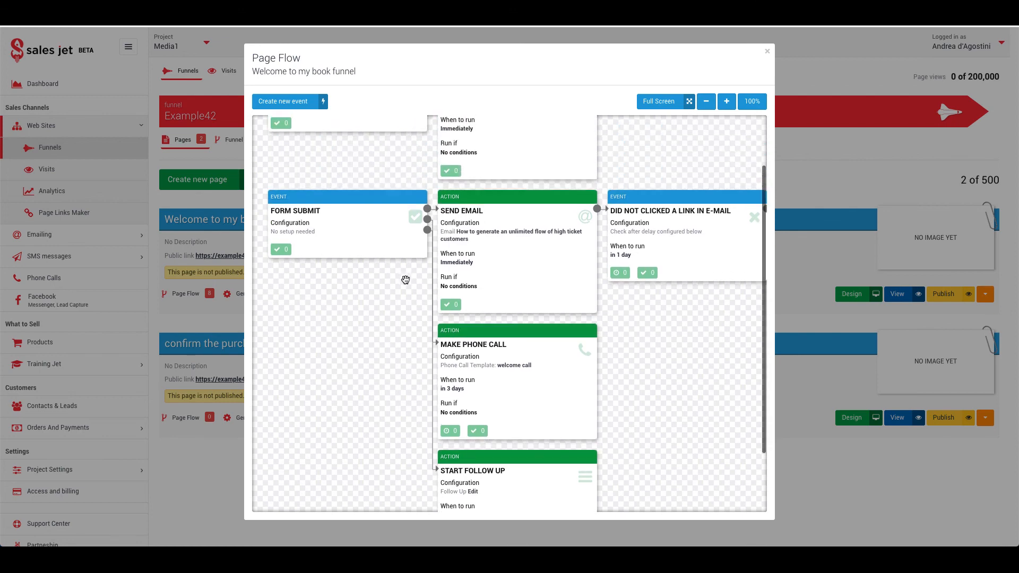